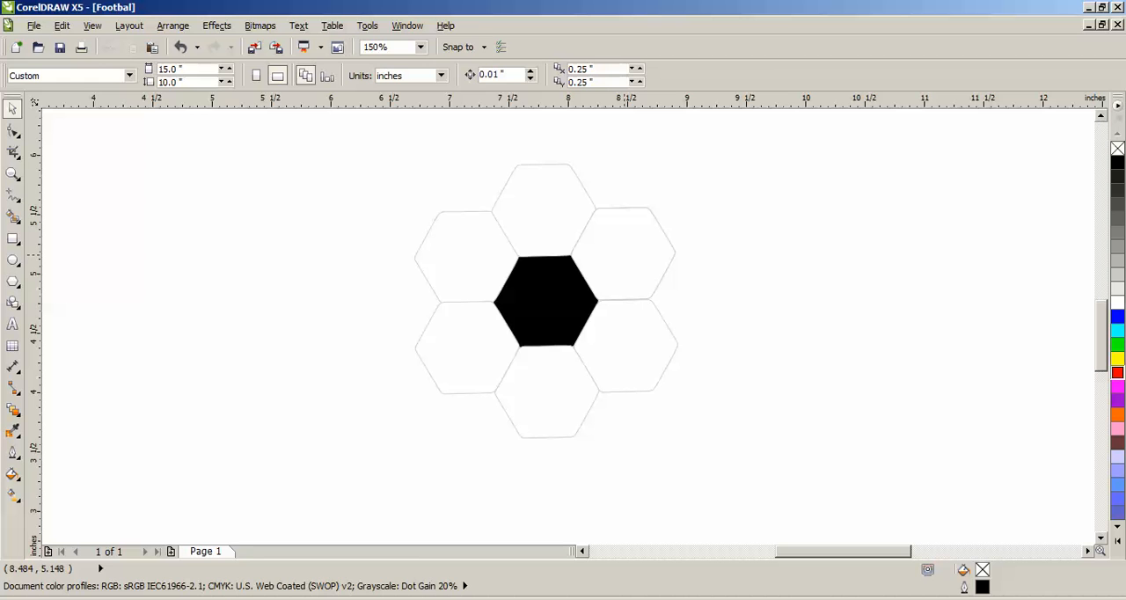
pyautogui.click(633, 257)
pyautogui.click(709, 270)
pyautogui.click(650, 262)
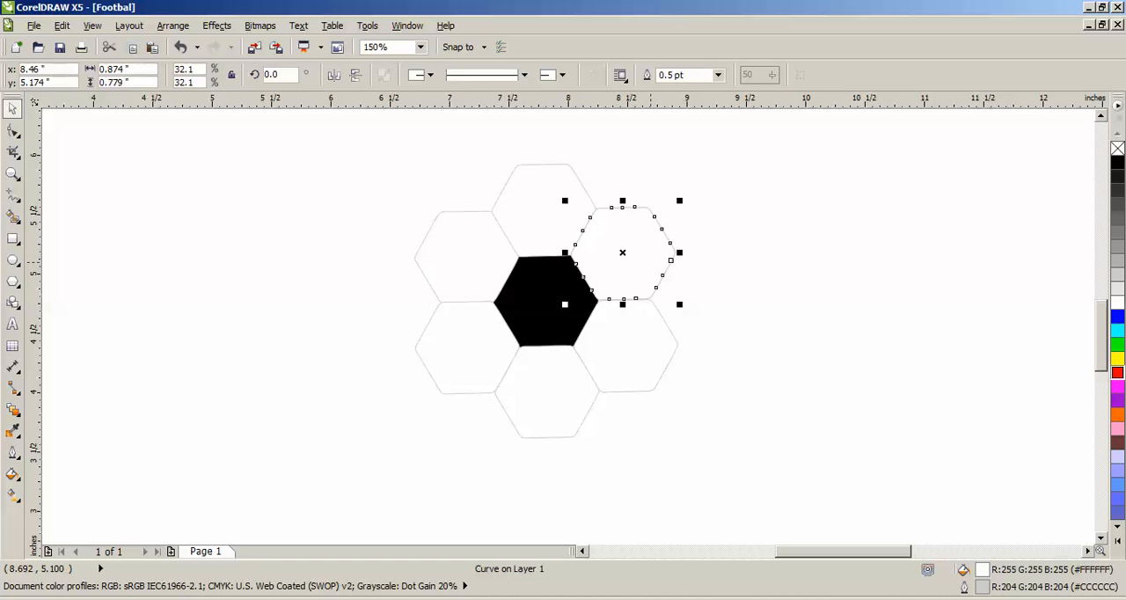
pyautogui.click(695, 266)
pyautogui.click(647, 267)
pyautogui.click(629, 254)
pyautogui.click(697, 250)
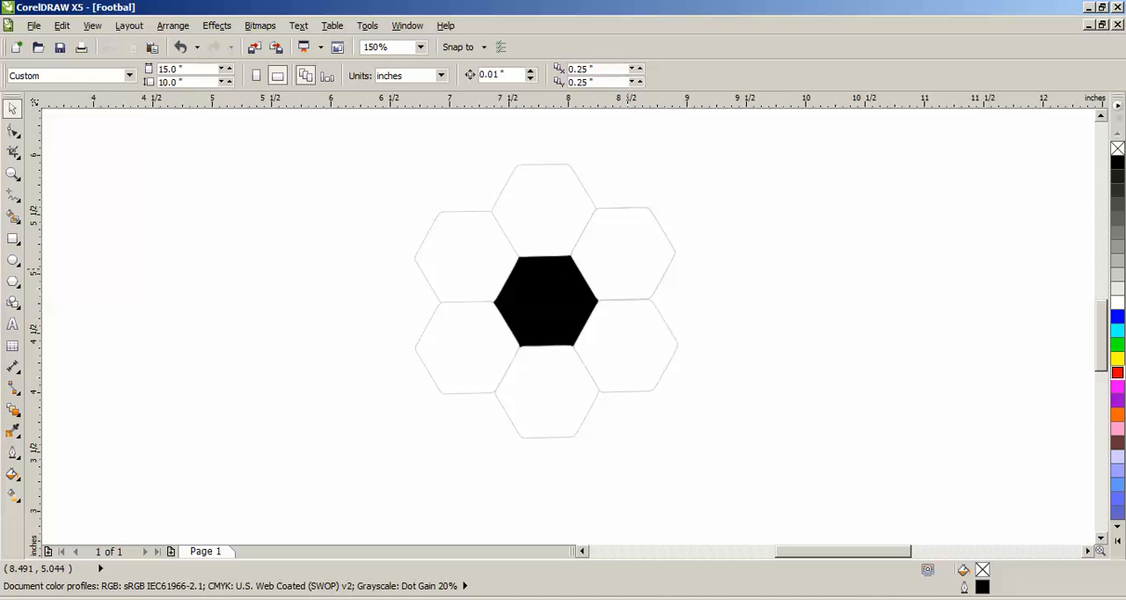
# - Open the Fountain Fill settings for all six white hexagons surrounding the black one
pyautogui.click(627, 264)
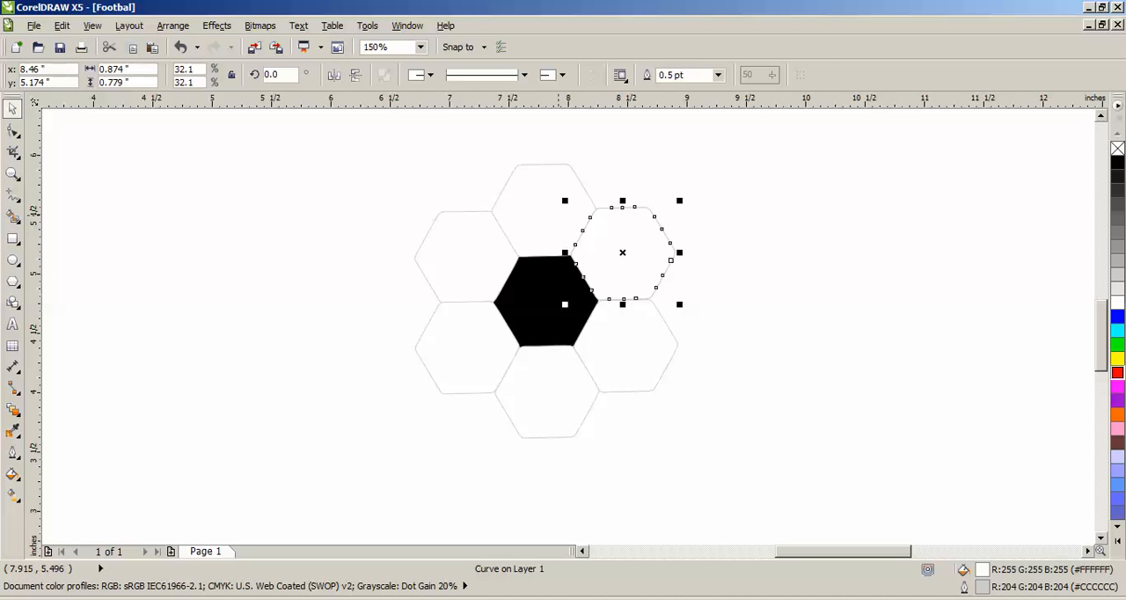
pyautogui.keyDown('shift'); pyautogui.click(558, 215); pyautogui.keyUp('shift')
pyautogui.keyDown('shift'); pyautogui.click(456, 256); pyautogui.keyUp('shift')
pyautogui.keyDown('shift'); pyautogui.click(459, 332); pyautogui.keyUp('shift')
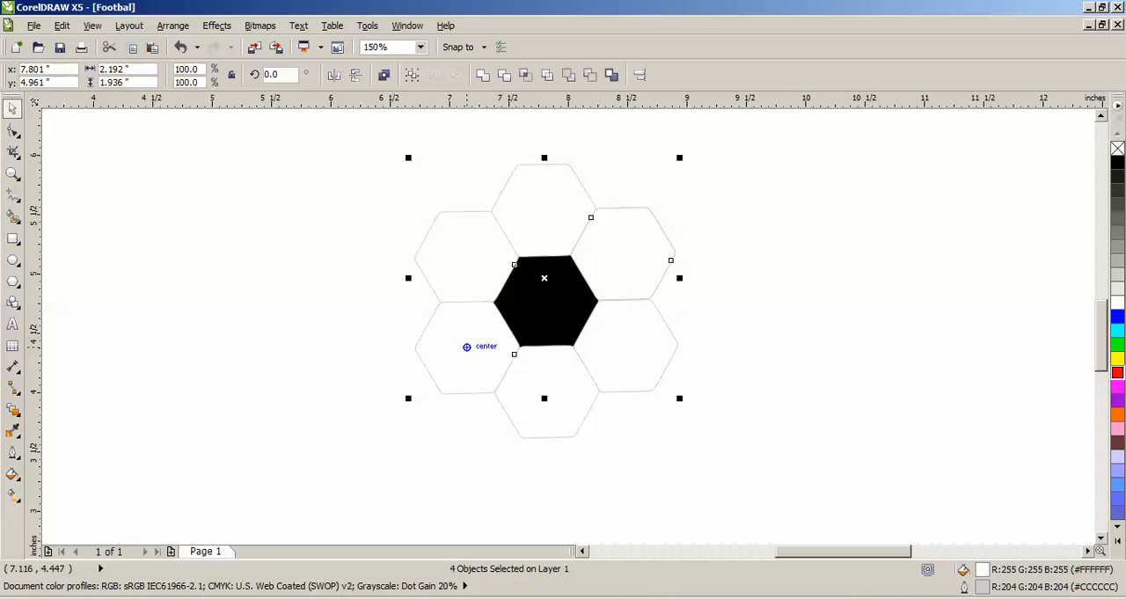
pyautogui.keyDown('shift'); pyautogui.click(531, 381); pyautogui.keyUp('shift')
pyautogui.keyDown('shift'); pyautogui.click(653, 345); pyautogui.keyUp('shift')
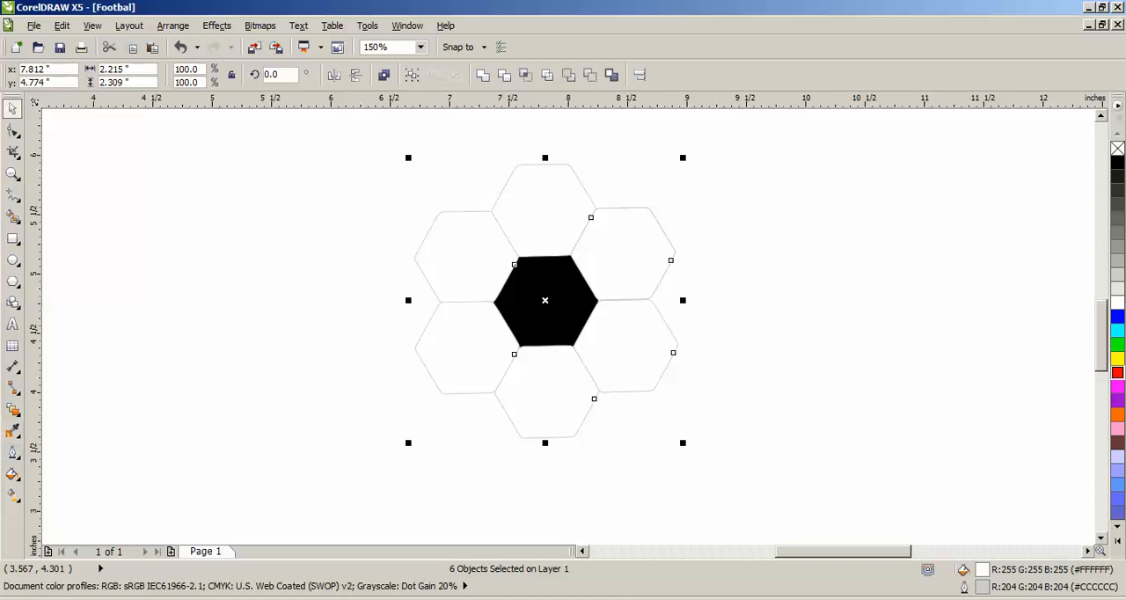
pyautogui.click(12, 473)
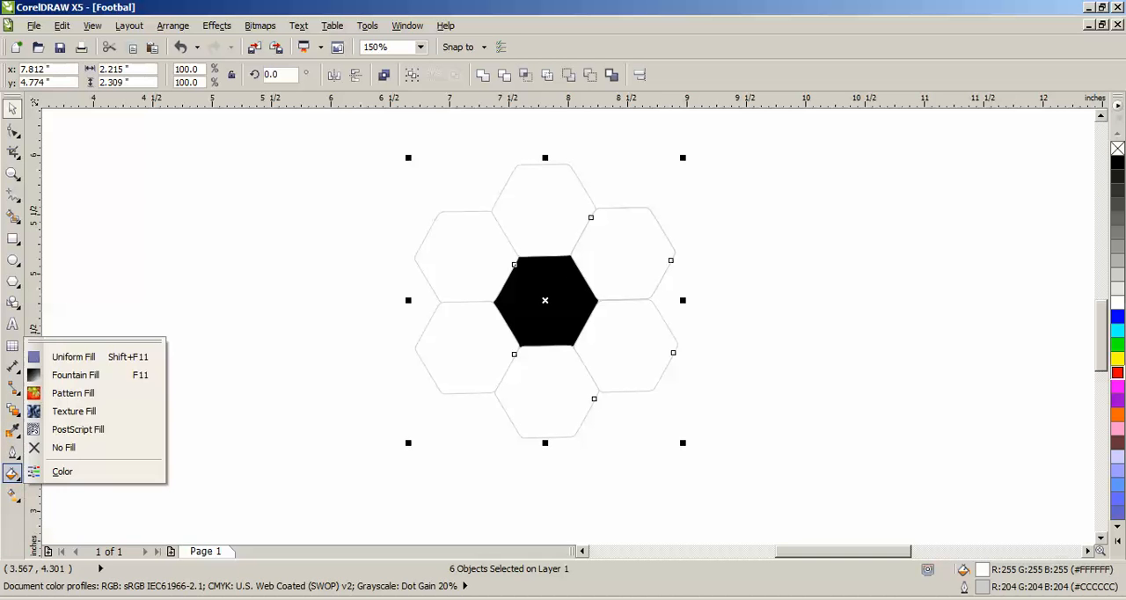
pyautogui.click(76, 375)
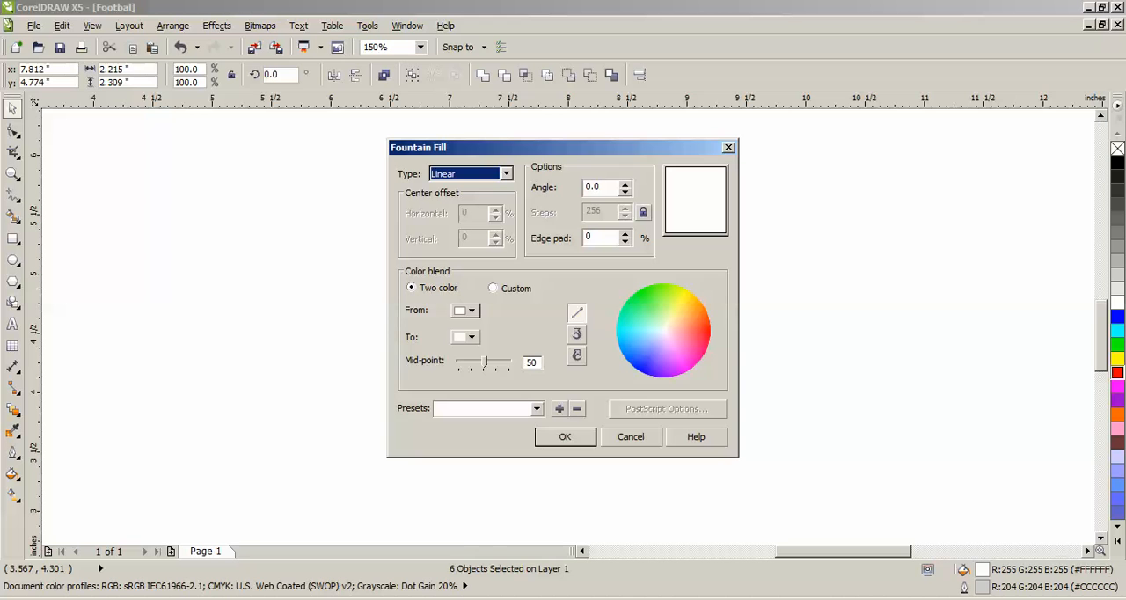
# - Apply a radial two-color fountain fill running from very light gray to white to the six outer hexagons
pyautogui.click(471, 310)
pyautogui.click(507, 174)
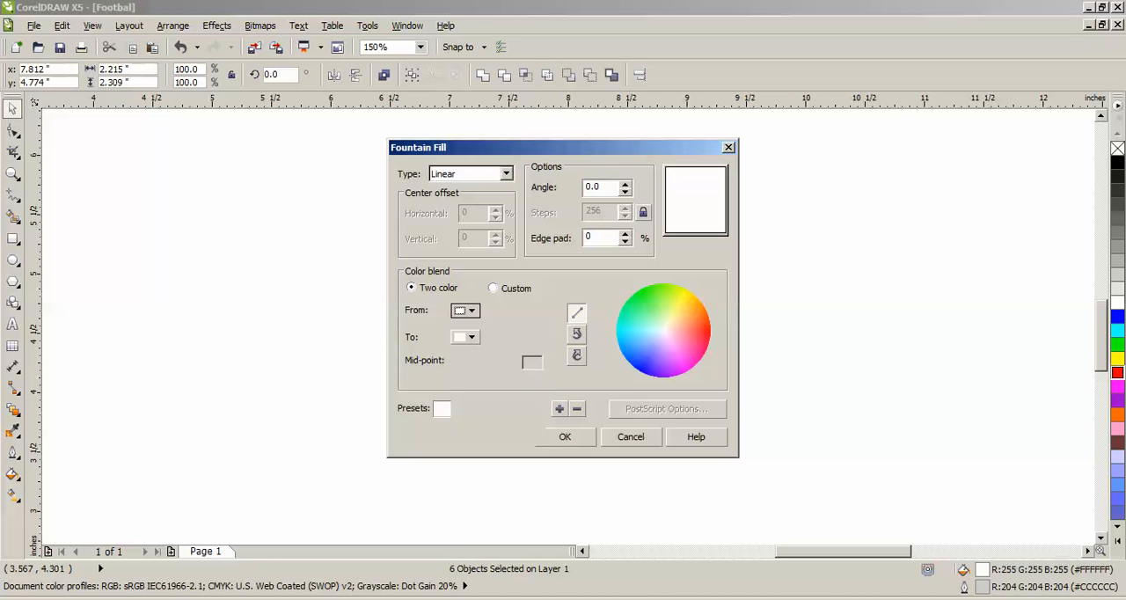
pyautogui.click(507, 174)
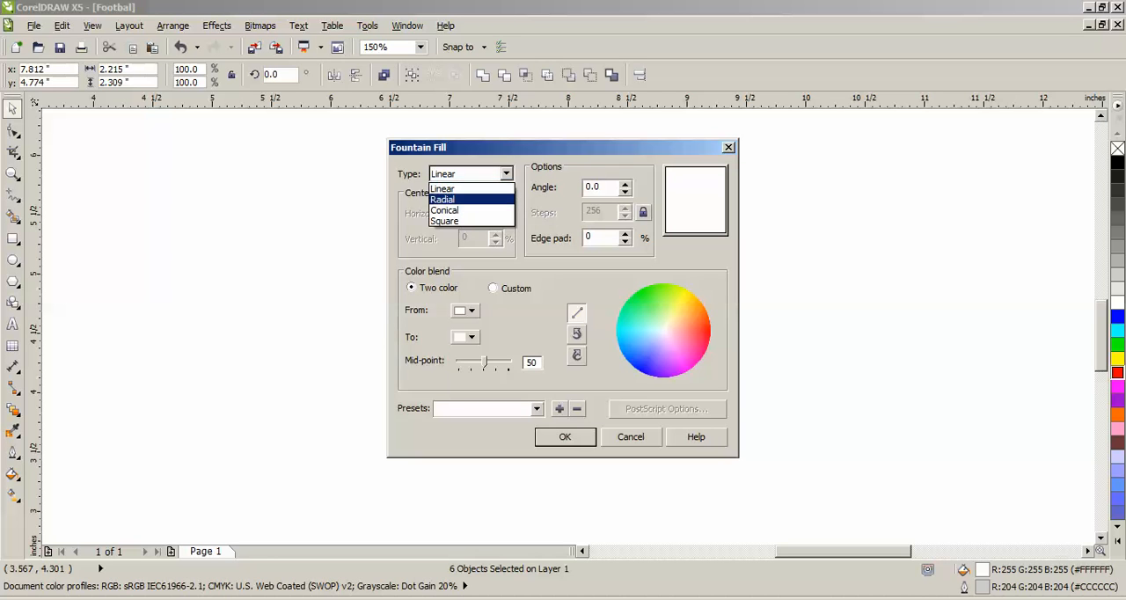
pyautogui.click(442, 200)
pyautogui.click(471, 311)
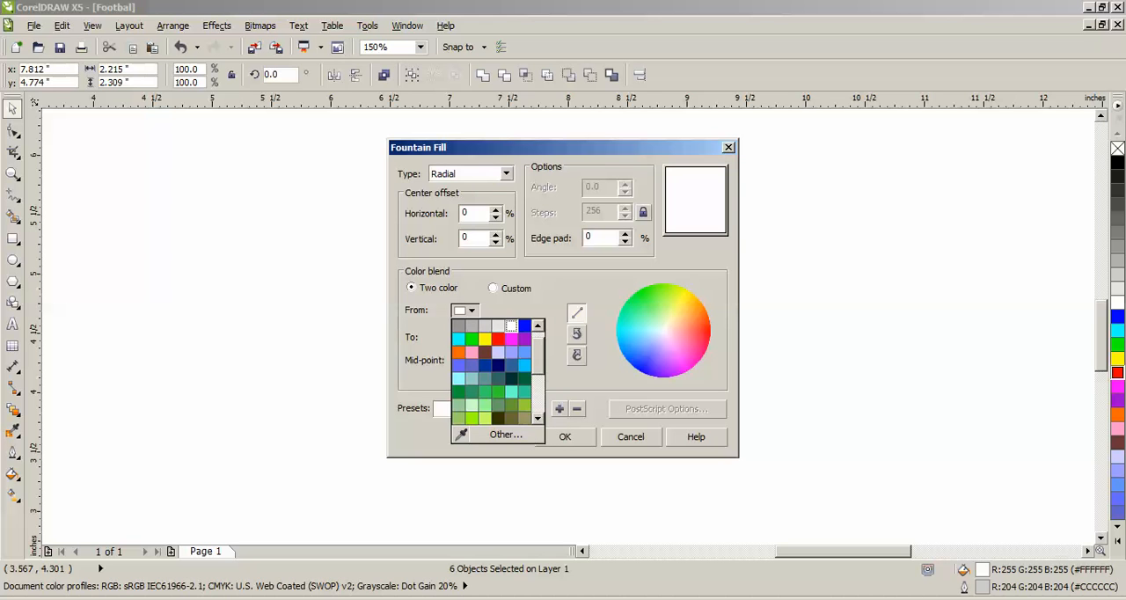
pyautogui.click(497, 326)
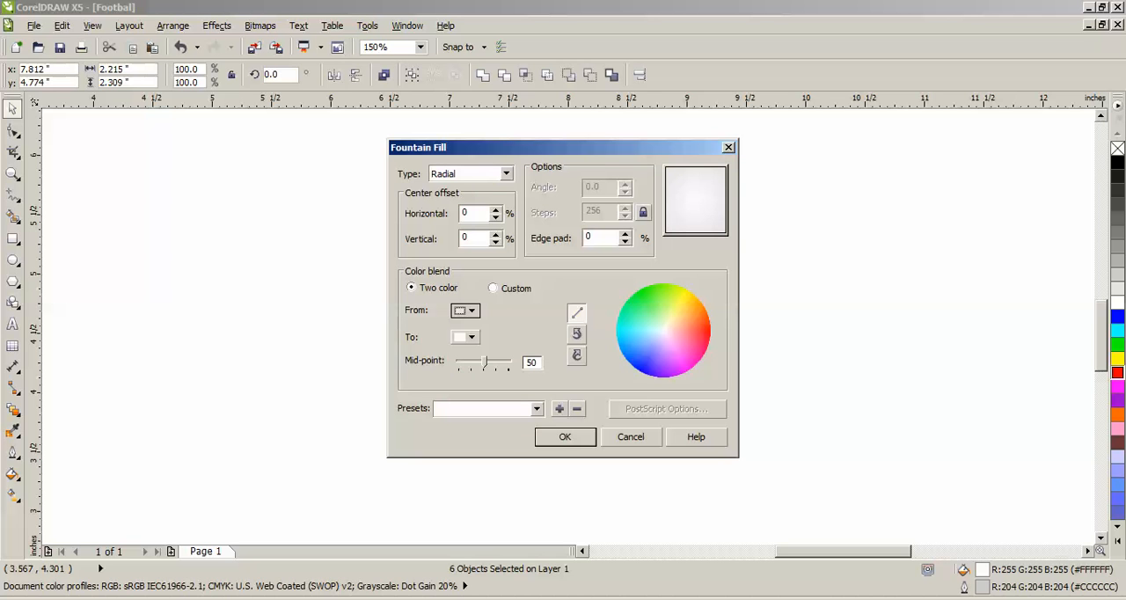
pyautogui.click(471, 337)
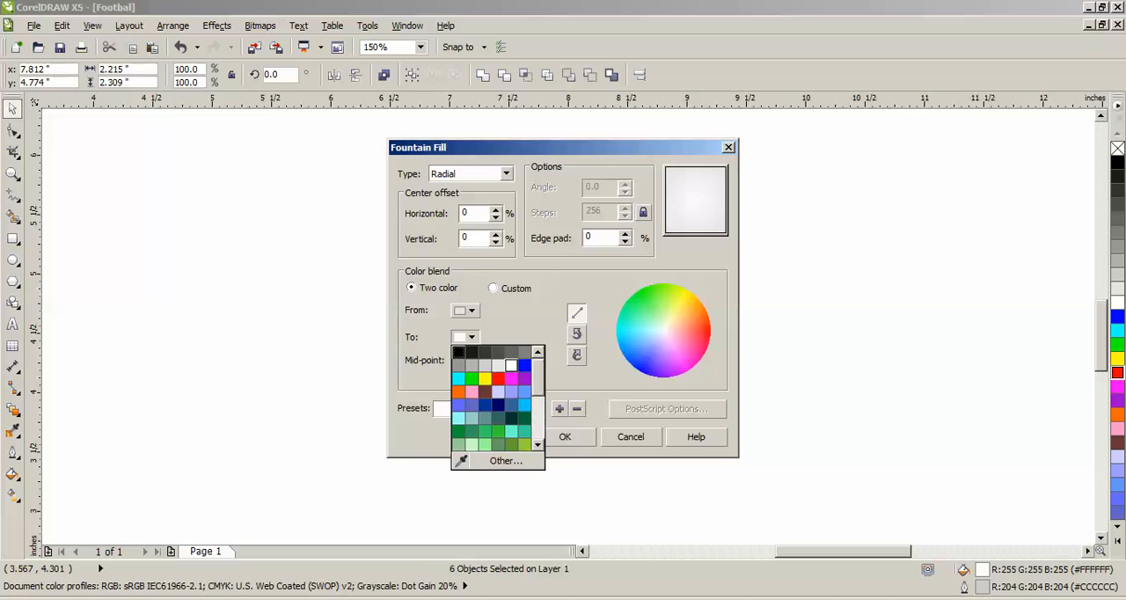
pyautogui.click(512, 365)
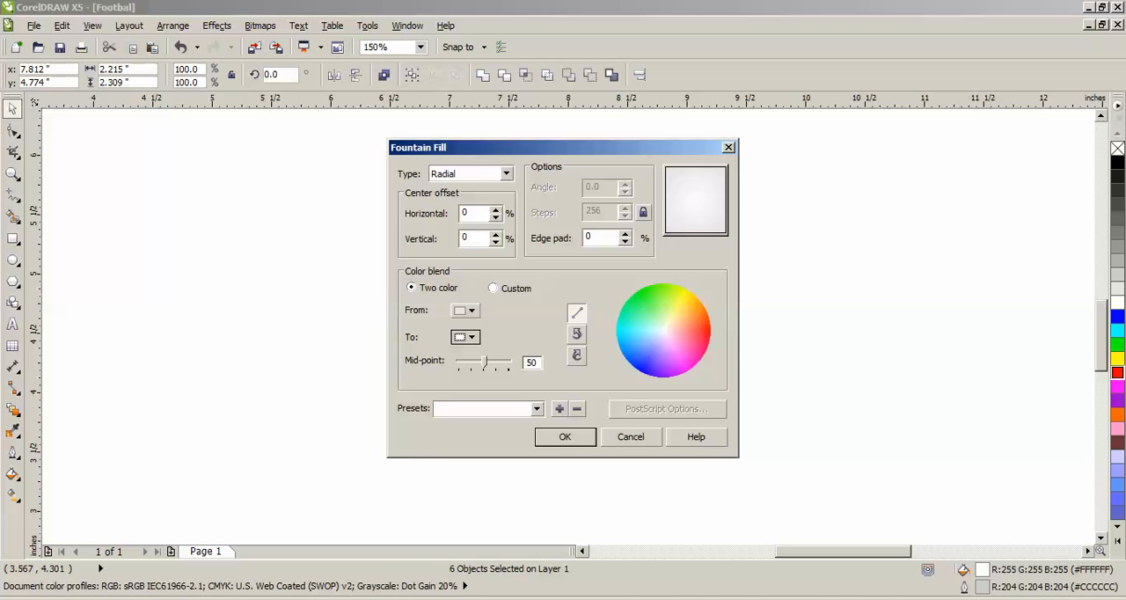
pyautogui.click(626, 235)
pyautogui.press('Down')
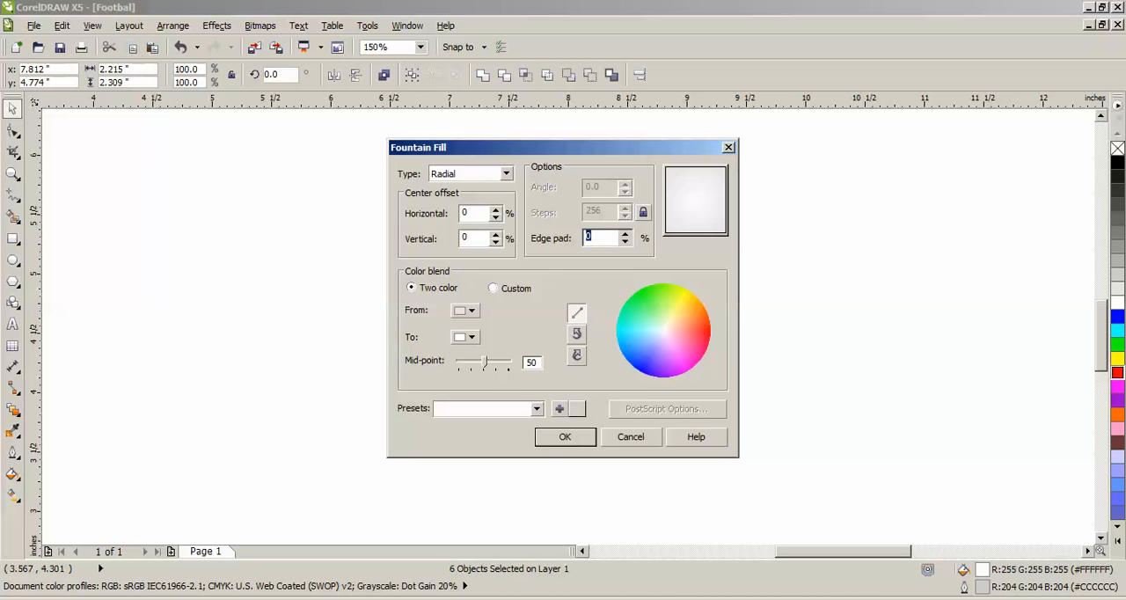
pyautogui.click(564, 436)
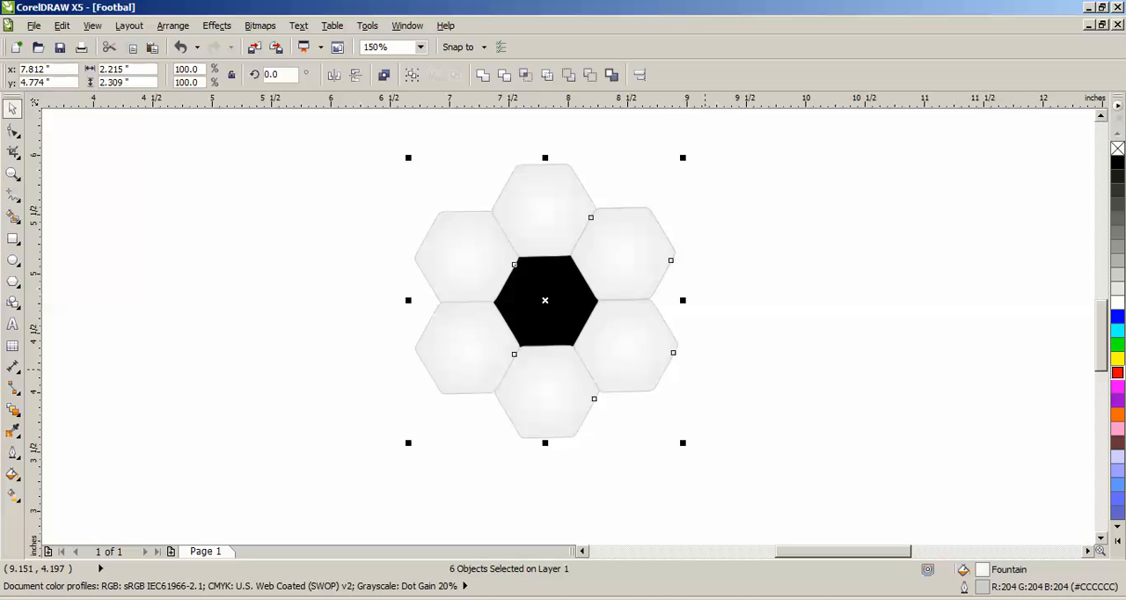
pyautogui.press('Escape')
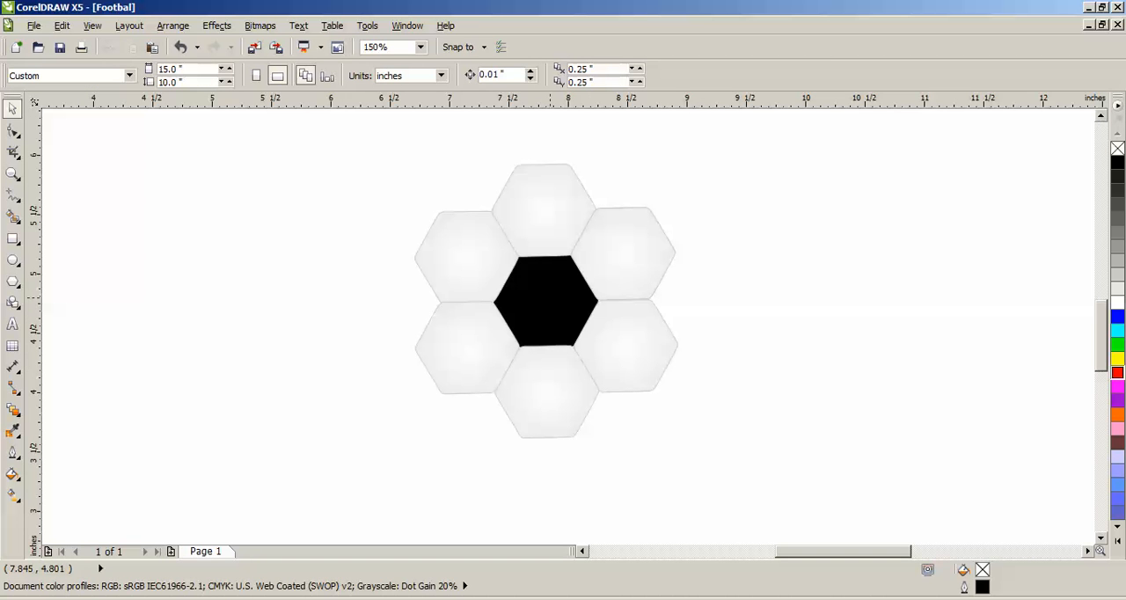
# - Copy the central black hexagon to the spot directly above the upper-right light hexagon and nudge it down 0.01 inch
pyautogui.click(545, 301)
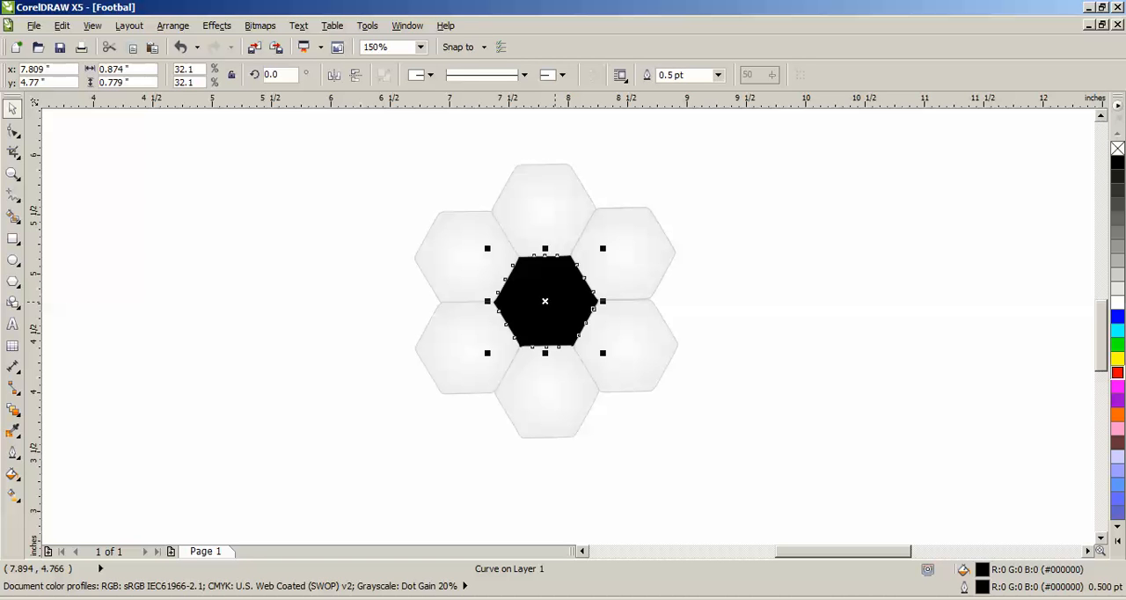
pyautogui.click(733, 308)
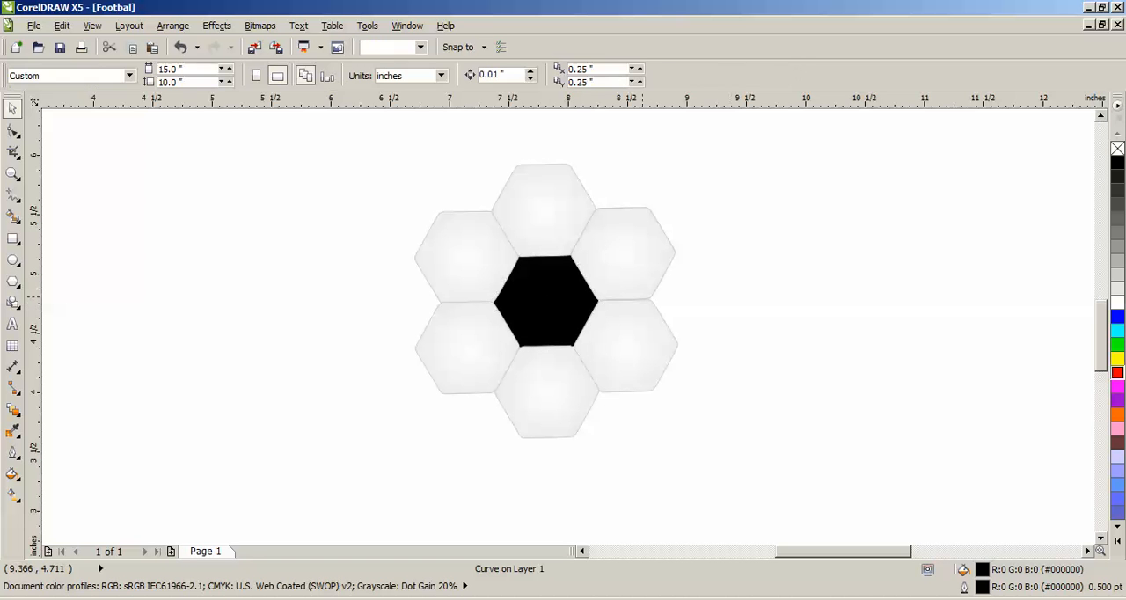
pyautogui.moveTo(566, 292); pyautogui.dragTo(641, 152)
pyautogui.rightClick(641, 152)
pyautogui.scroll(1, 611, 178)
pyautogui.click(727, 231)
pyautogui.click(646, 219)
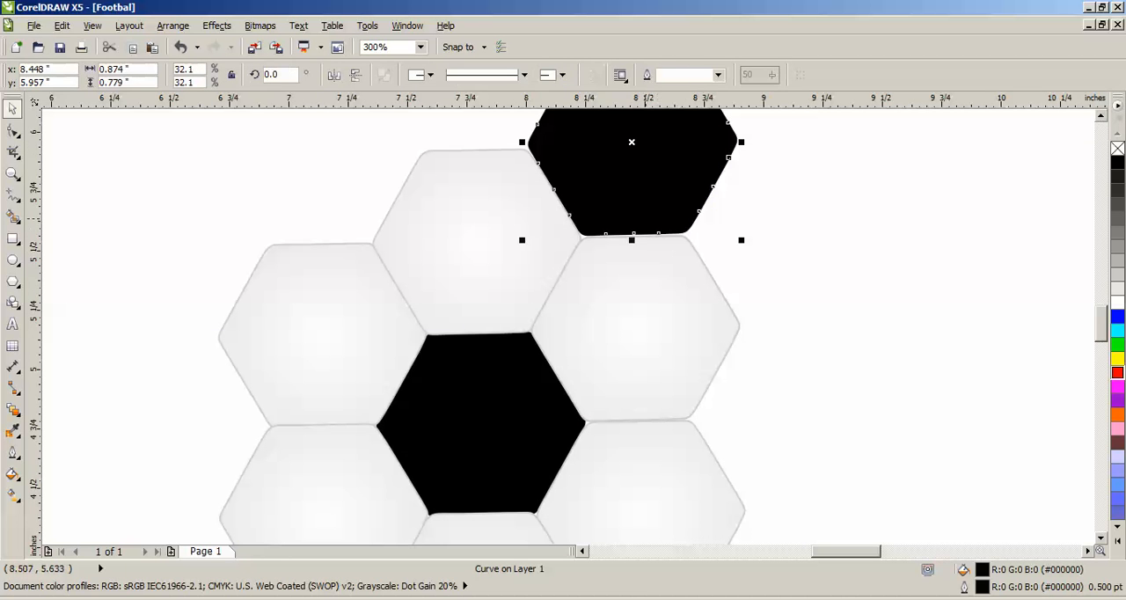
pyautogui.press('Down')
pyautogui.press('Up')
pyautogui.press('Down')
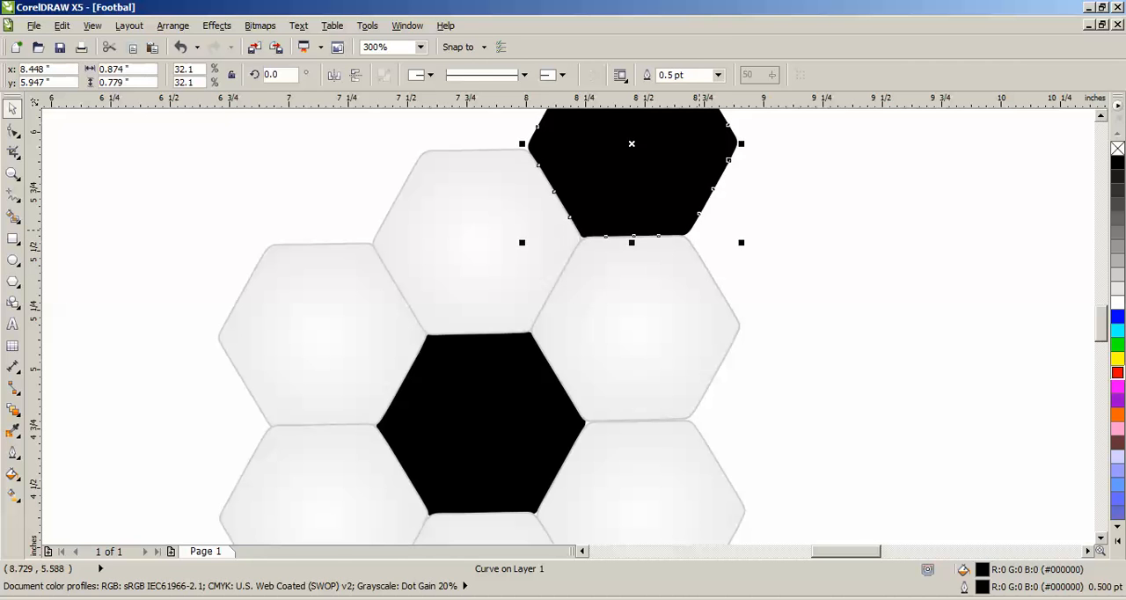
pyautogui.click(756, 242)
pyautogui.click(675, 219)
# - Set the outline of the central and upper-right black hexagons to light gray (#E6E6E6)
pyautogui.click(520, 392)
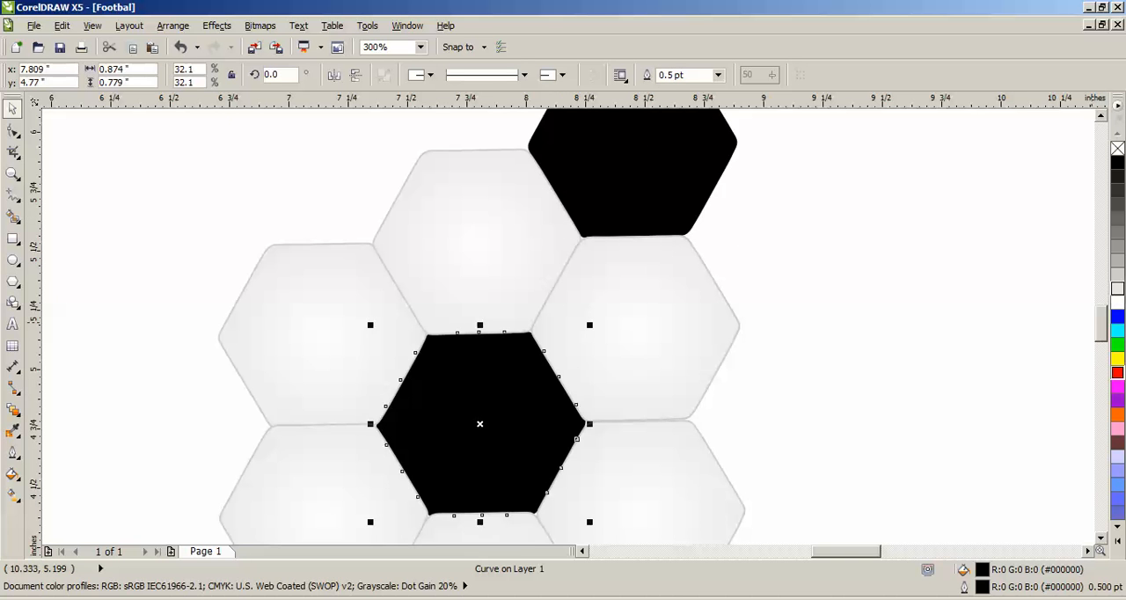
pyautogui.rightClick(1117, 288)
pyautogui.click(706, 175)
pyautogui.rightClick(1117, 289)
pyautogui.click(827, 255)
# - Copy the upper black hexagon into the notch to the right of the two right-hand light hexagons, fitting it against them
pyautogui.click(701, 194)
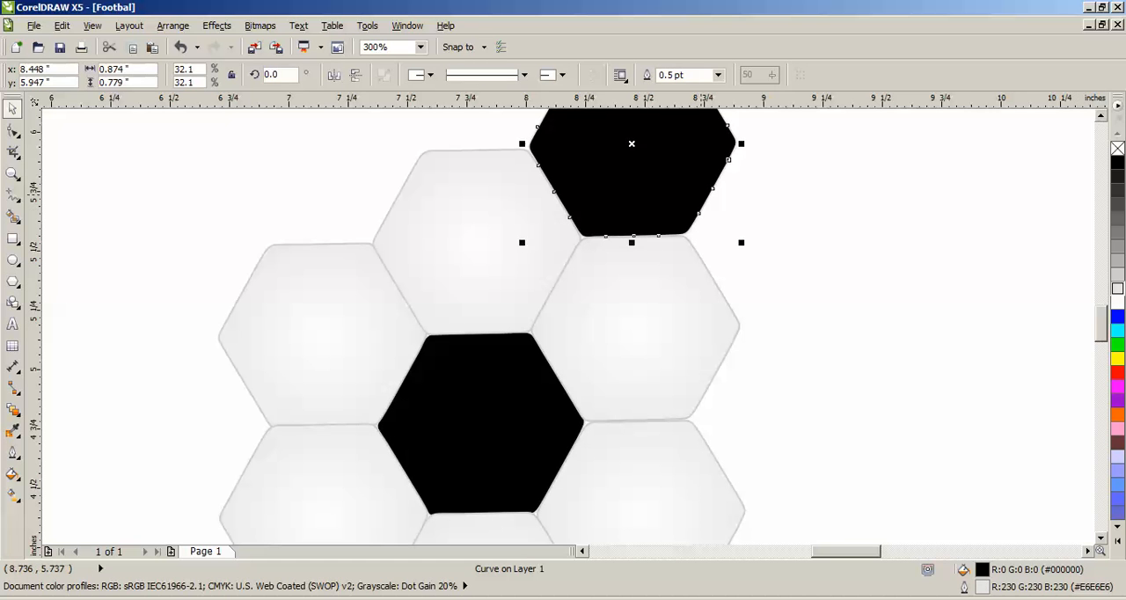
pyautogui.moveTo(701, 194); pyautogui.dragTo(863, 462)
pyautogui.hotkey('ctrl', 'Up')
pyautogui.hotkey('ctrl', 'Left')
pyautogui.click(858, 539)
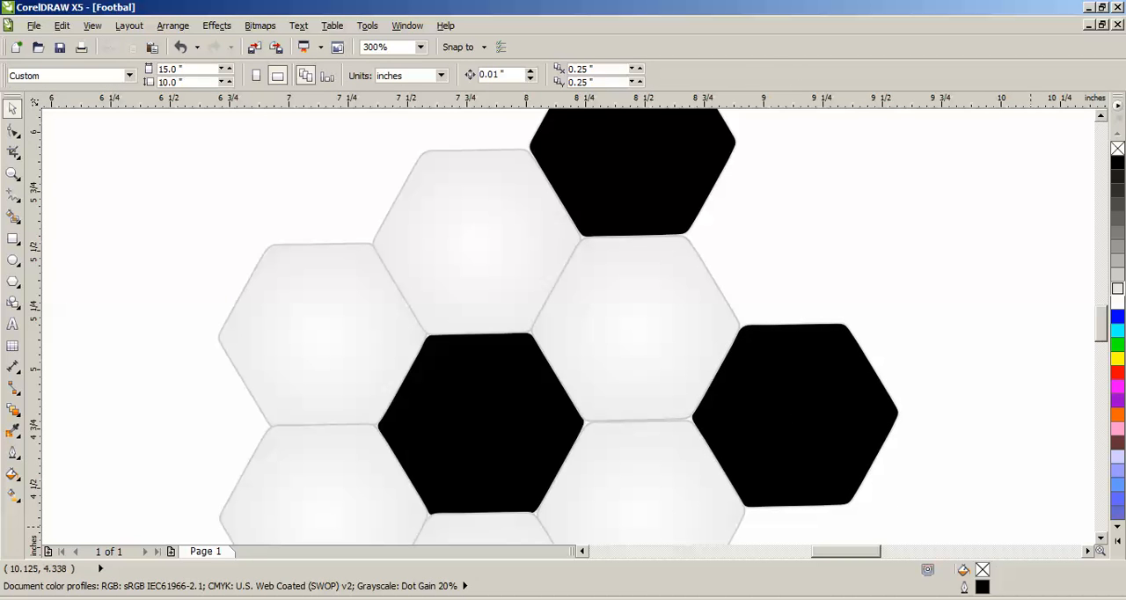
# - Copy the right black hexagon to directly below the lower-right light hexagon and nudge it up against that hexagon
pyautogui.click(1100, 538)
pyautogui.click(1101, 537)
pyautogui.moveTo(826, 153); pyautogui.dragTo(671, 437)
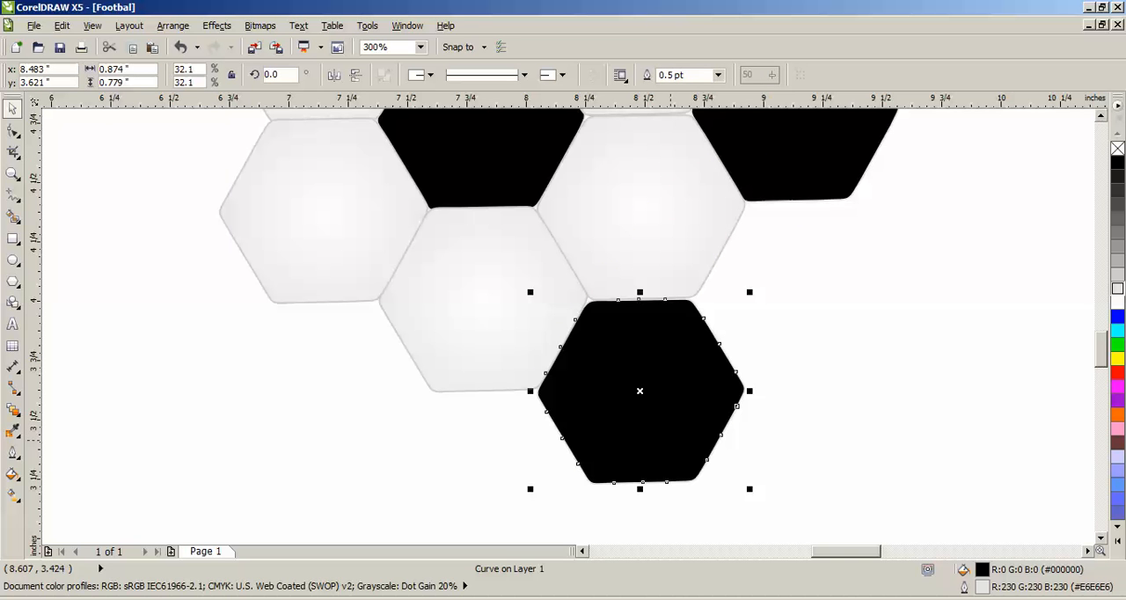
pyautogui.press('Up')
pyautogui.click(755, 426)
# - Place copies of the black hexagon below the lower-left light hexagon and in the notch at the pattern's left side
pyautogui.moveTo(689, 390); pyautogui.dragTo(371, 394)
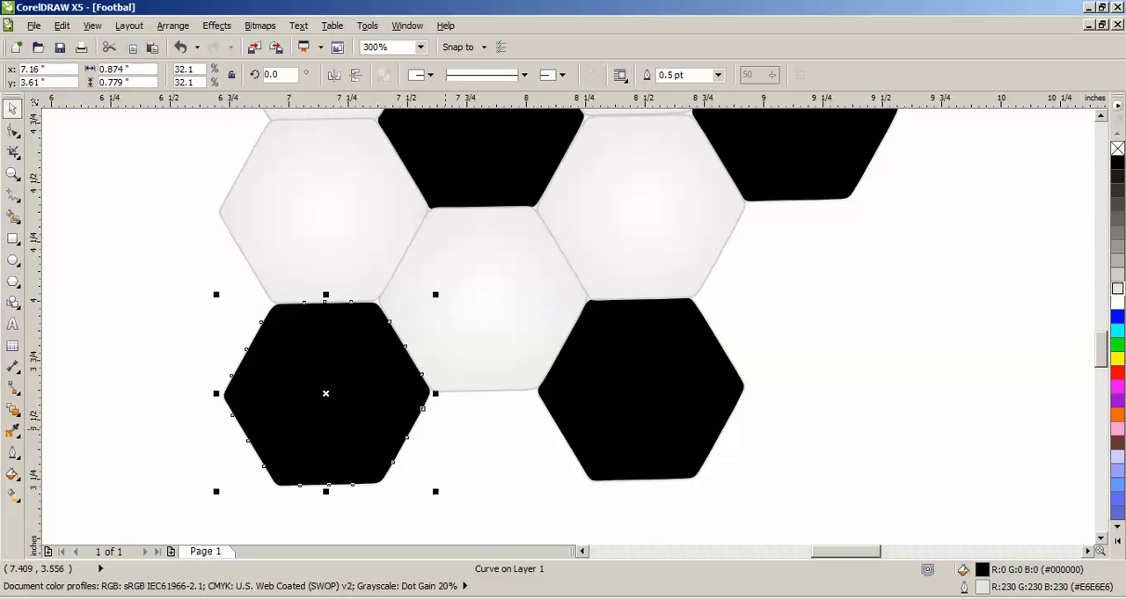
pyautogui.click(582, 551)
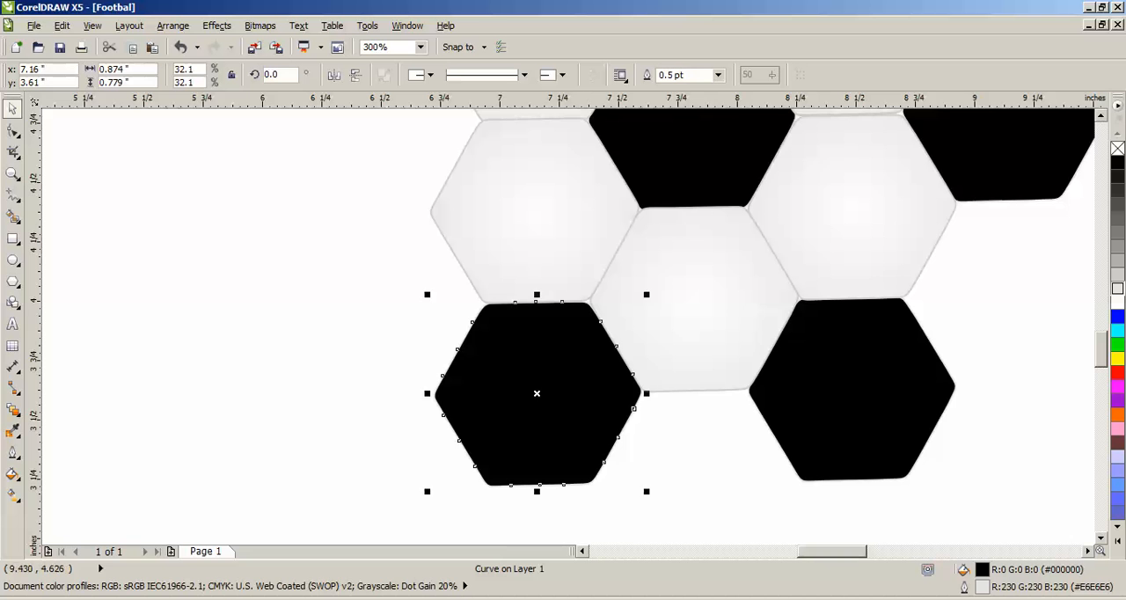
pyautogui.scroll(3, 563, 326)
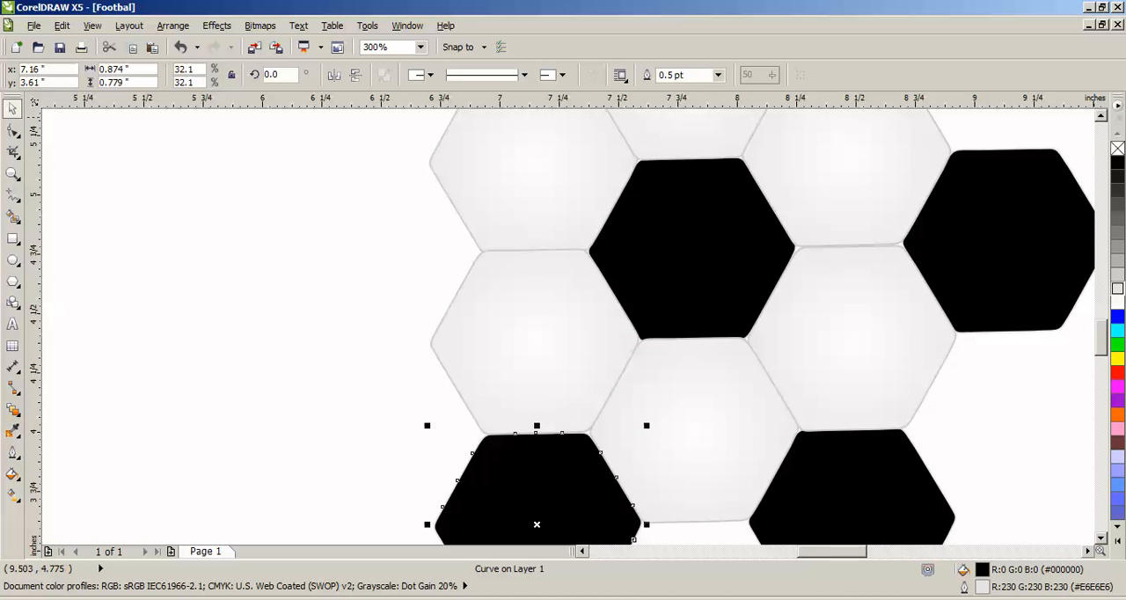
pyautogui.moveTo(549, 488)
pyautogui.mouseDown()
pyautogui.moveTo(442, 363)
pyautogui.moveTo(374, 208)
pyautogui.moveTo(387, 217)
pyautogui.mouseUp()
# - Copy the left black hexagon to directly above the upper-left light hexagon and fine-tune its position against its neighbours
pyautogui.scroll(2, 991, 202)
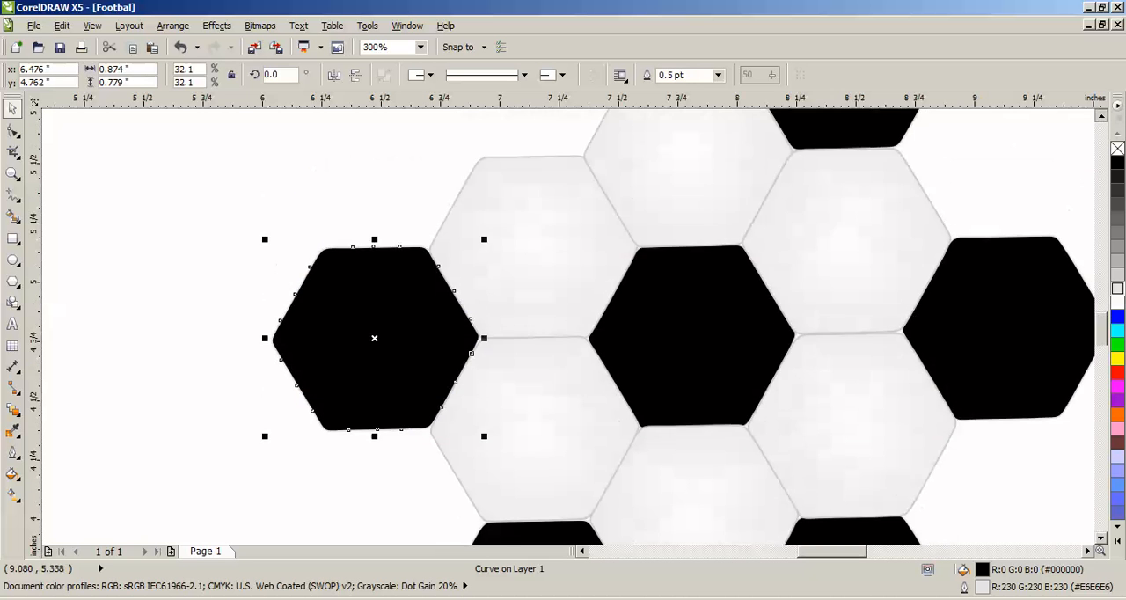
pyautogui.scroll(3, 994, 201)
pyautogui.moveTo(304, 540); pyautogui.dragTo(502, 201)
pyautogui.press('Escape')
pyautogui.click(561, 222)
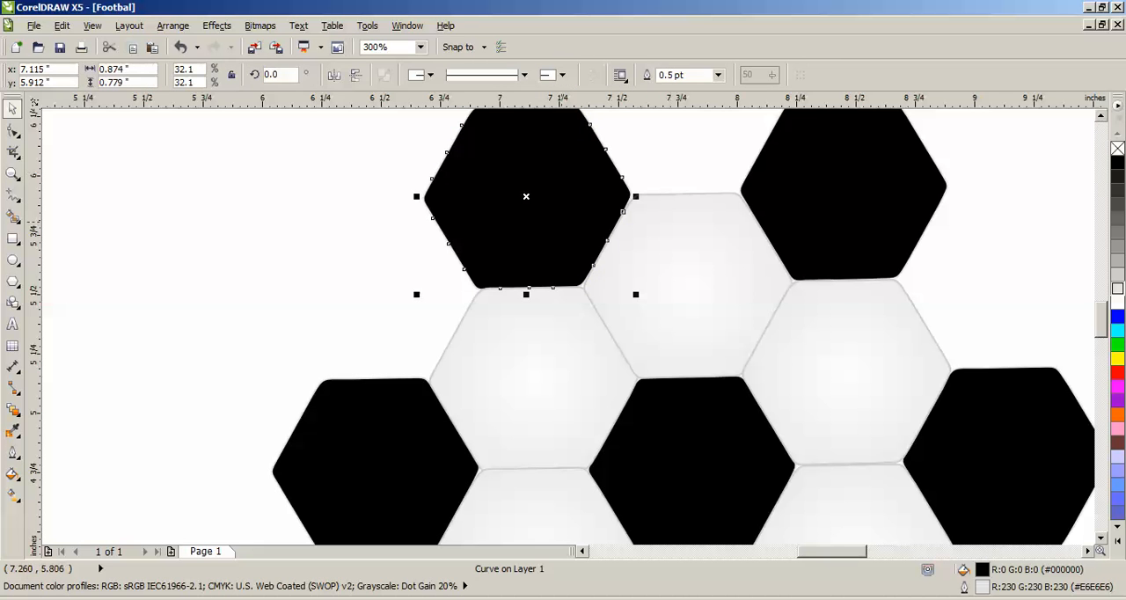
pyautogui.press('Down')
pyautogui.press('Right')
pyautogui.press('Up')
pyautogui.press('Escape')
pyautogui.click(583, 210)
pyautogui.press('Left')
pyautogui.click(682, 164)
# - Place copies of the upper-right light hexagon directly above and below the rightmost black hexagon
pyautogui.scroll(-1, 654, 203)
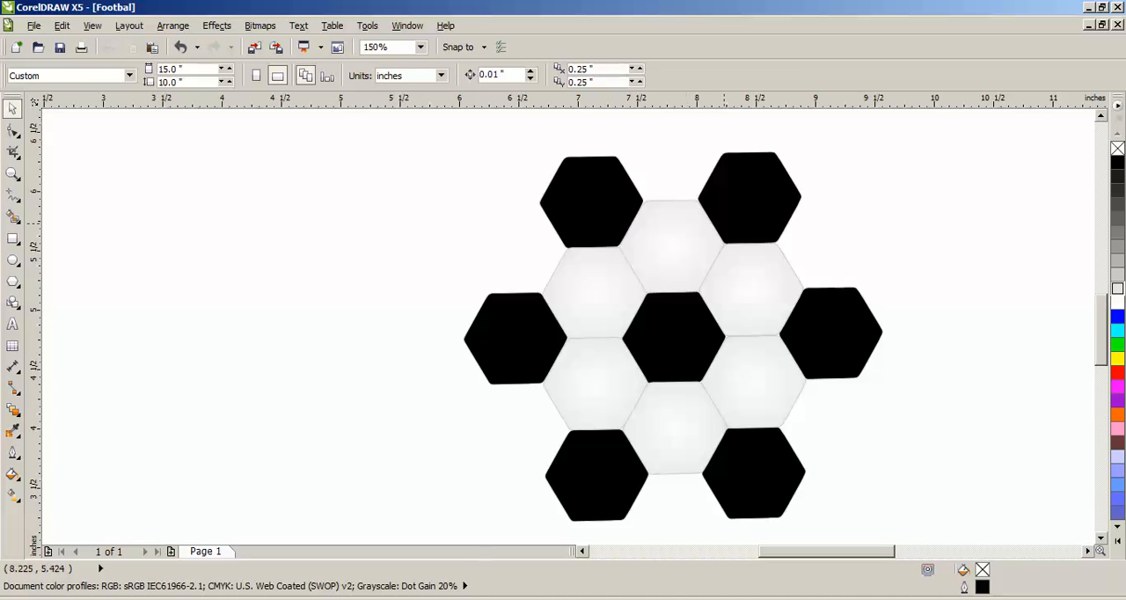
pyautogui.click(750, 288)
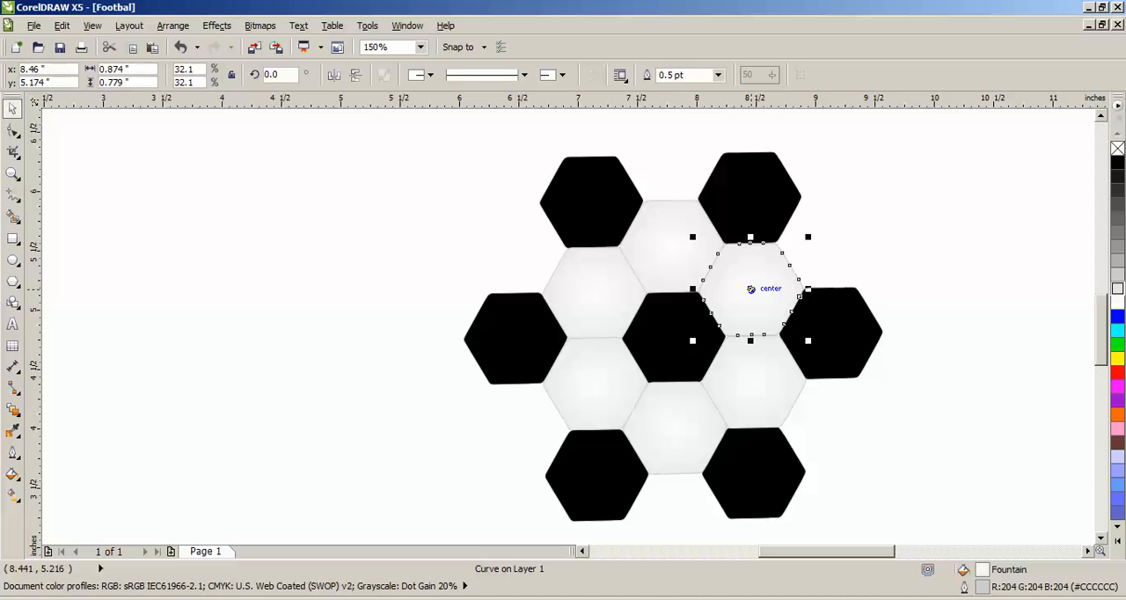
pyautogui.moveTo(750, 289); pyautogui.dragTo(831, 437)
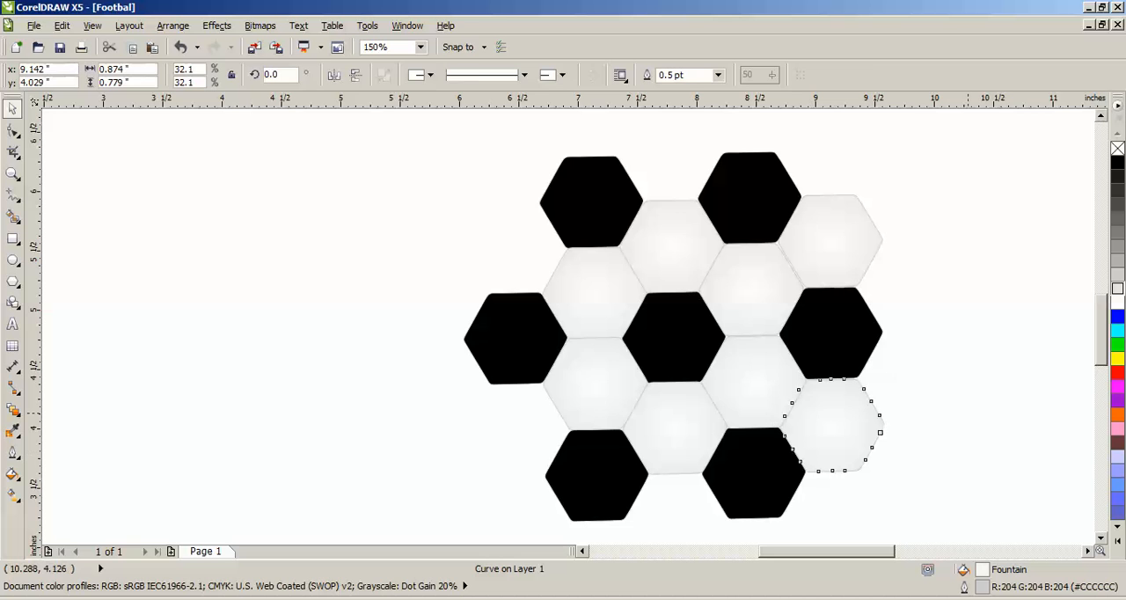
# - Try to fit the light hexagon below the rightmost black hexagon against its neighbours with small nudges
pyautogui.scroll(2, 820, 424)
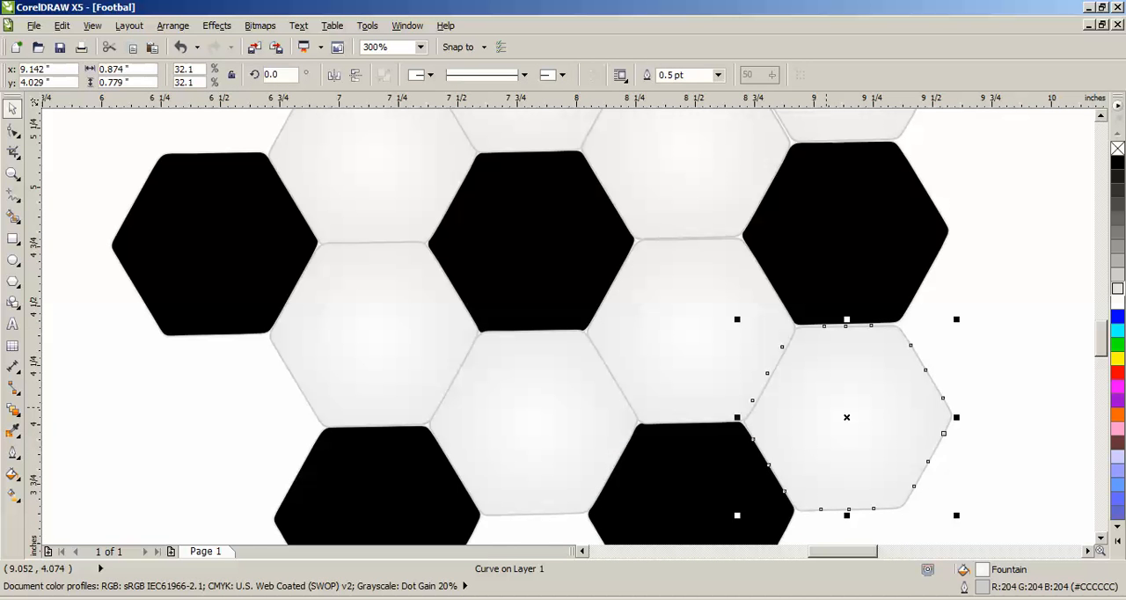
pyautogui.press('Up')
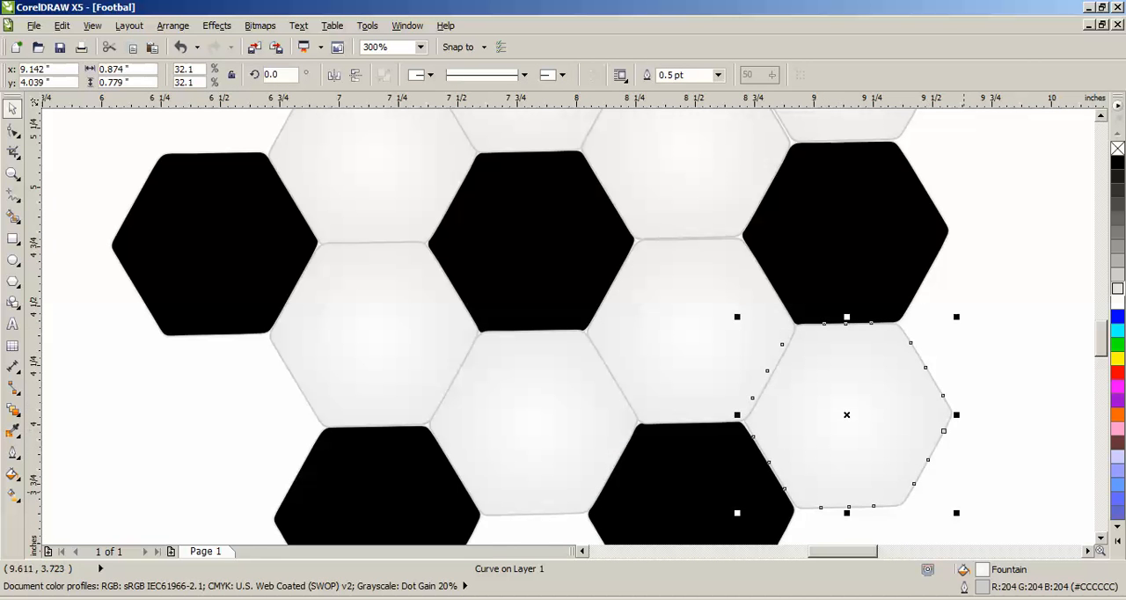
pyautogui.click(962, 491)
pyautogui.click(836, 484)
pyautogui.press('Right')
pyautogui.press('Right')
pyautogui.press('Down')
pyautogui.press('Down')
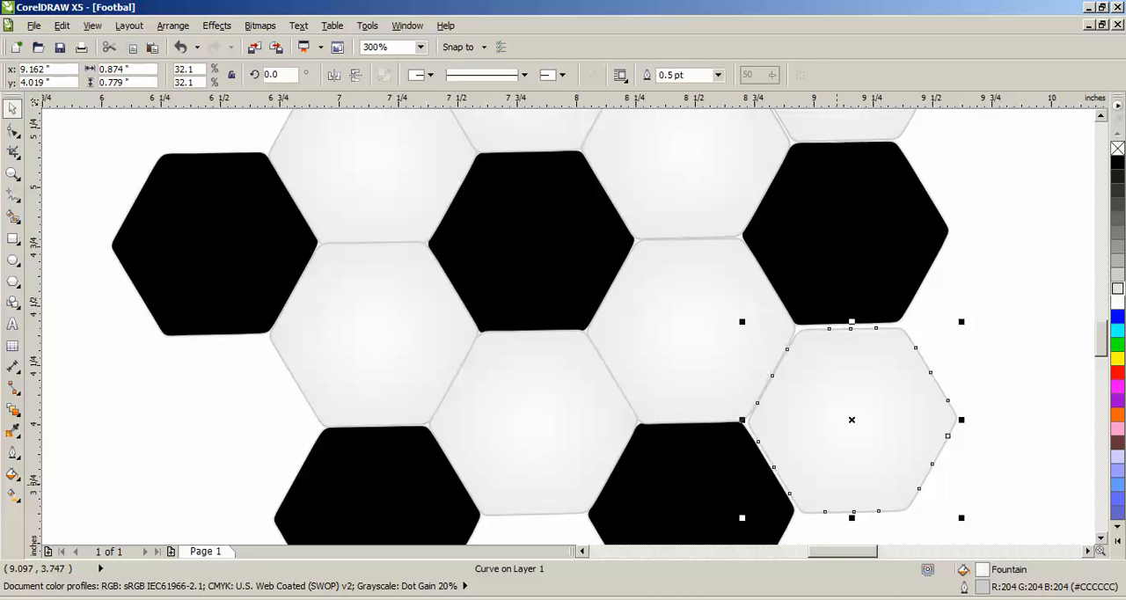
# - Replace the light hexagon below the rightmost black hexagon with a copy of the light hexagon diagonally above and to its left
pyautogui.press('Delete')
pyautogui.click(695, 363)
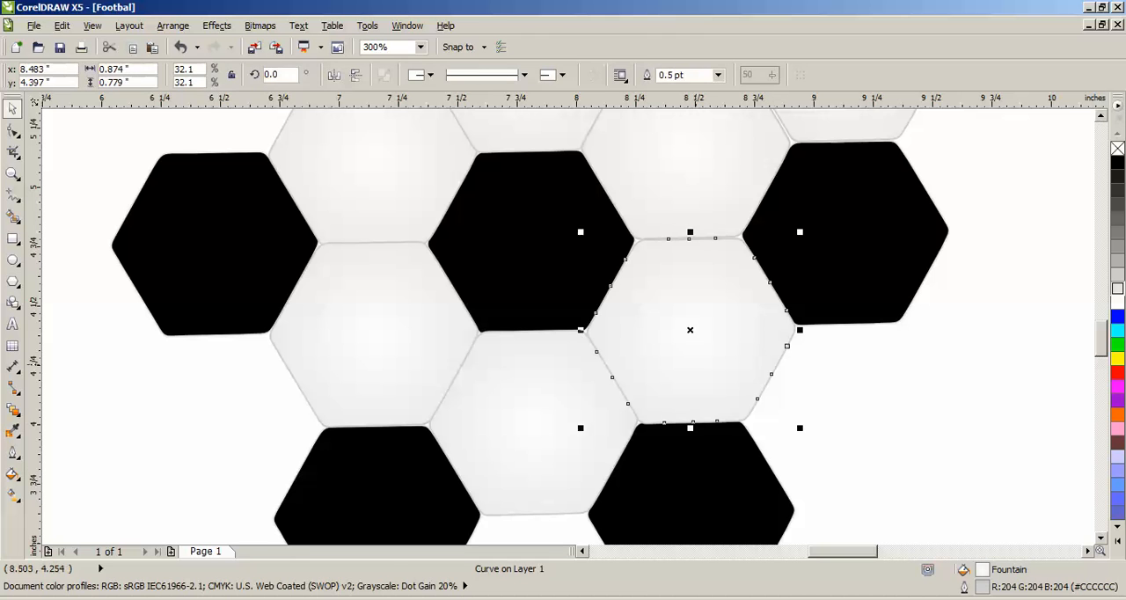
pyautogui.moveTo(689, 330); pyautogui.dragTo(849, 417)
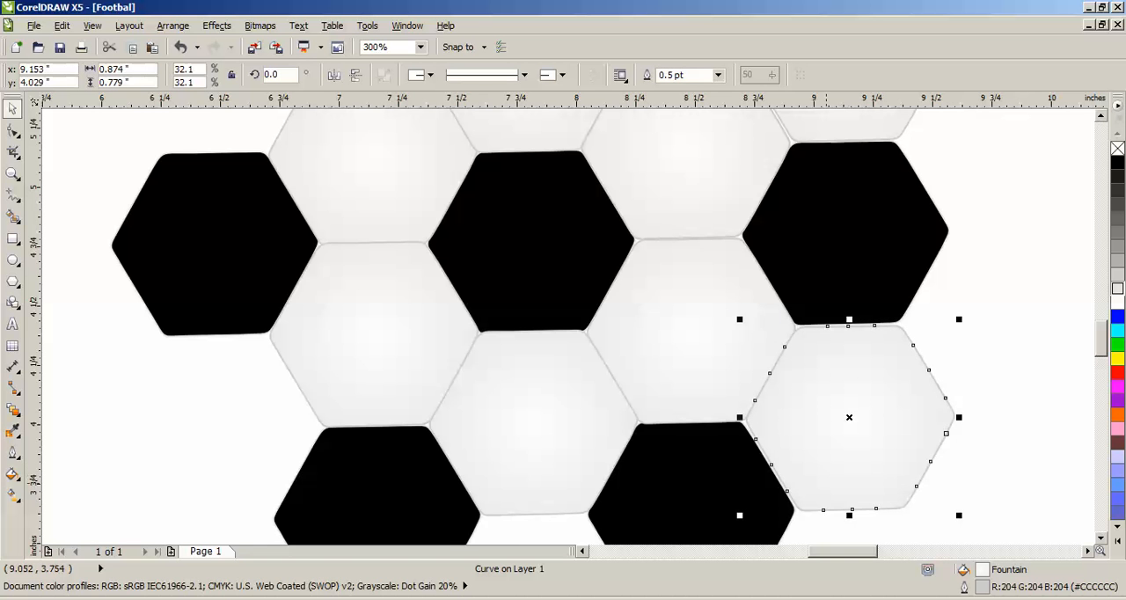
pyautogui.click(859, 461)
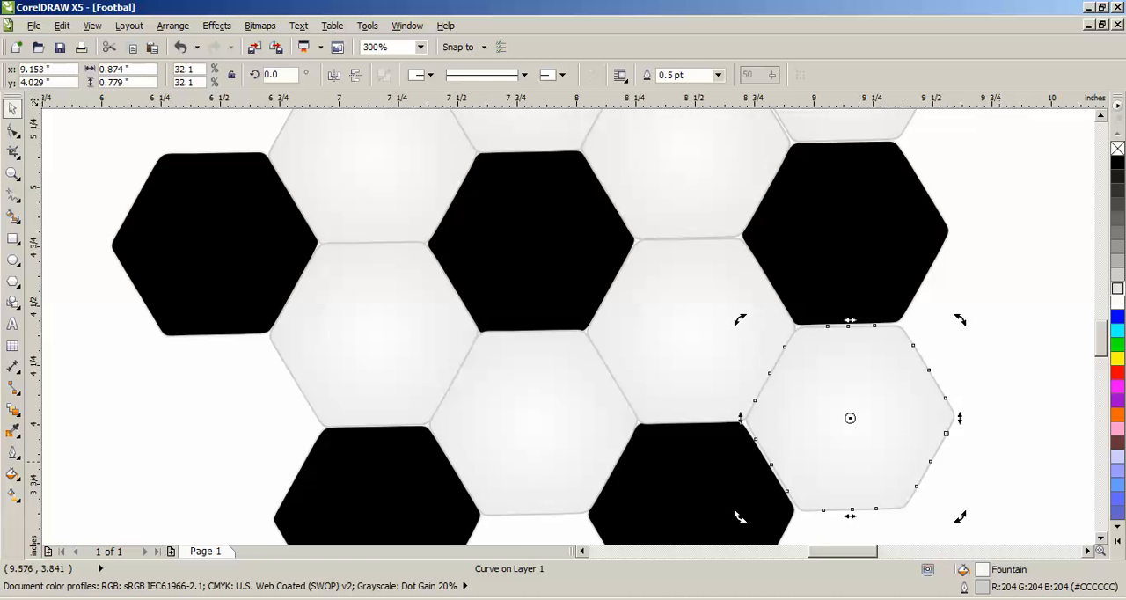
pyautogui.press('Escape')
# - Place a copy of that light hexagon between the two bottom black hexagons, directly below the lowest light hexagon
pyautogui.scroll(-1, 833, 487)
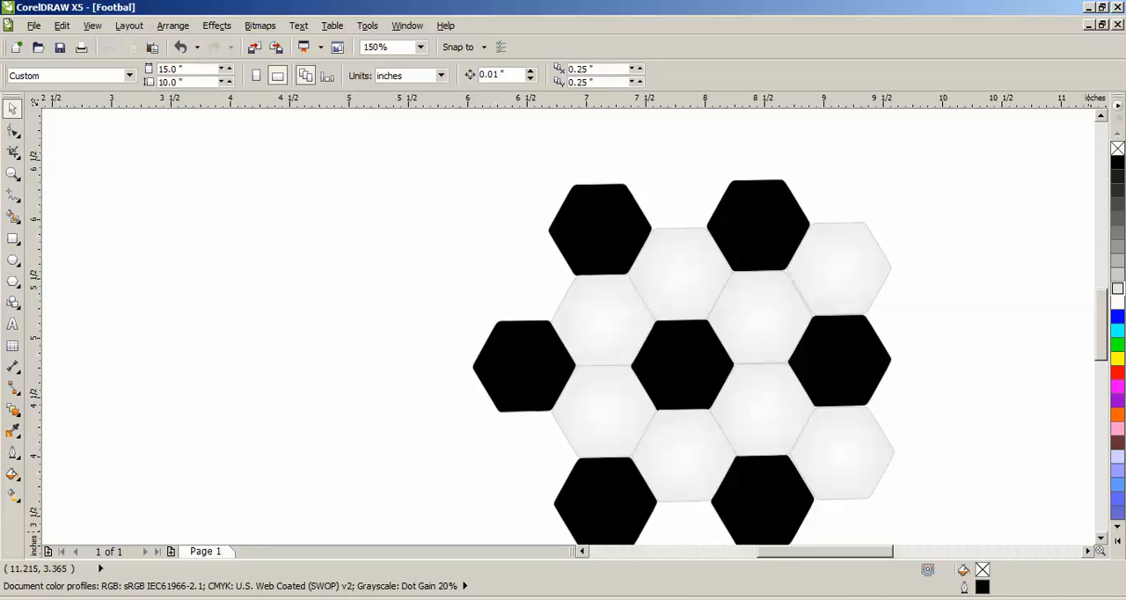
pyautogui.scroll(-3, 1100, 493)
pyautogui.click(848, 343)
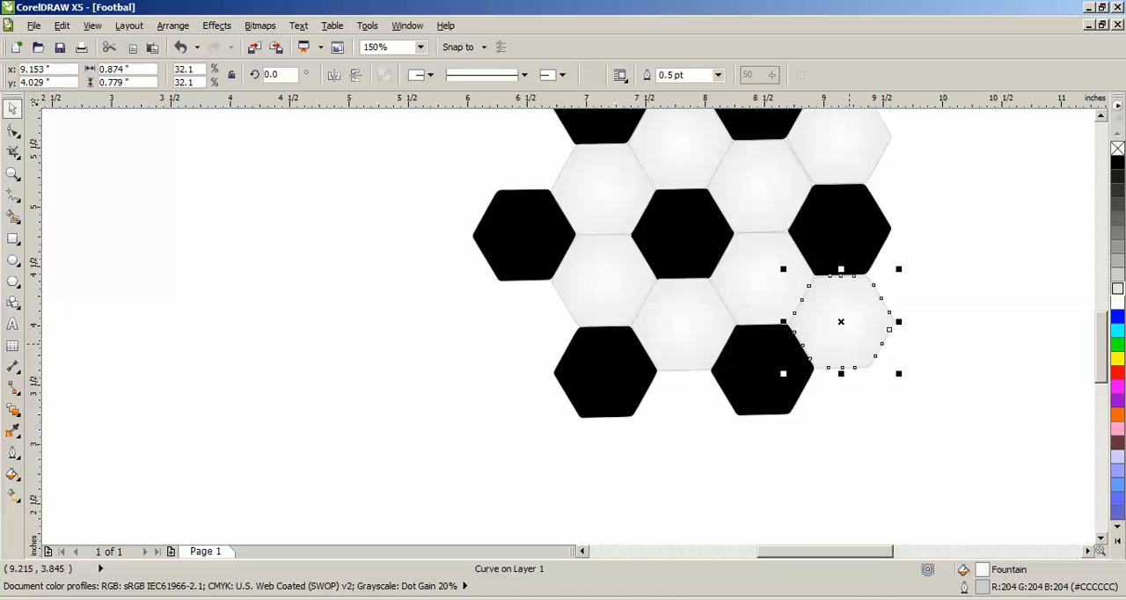
pyautogui.moveTo(842, 321); pyautogui.dragTo(685, 416)
pyautogui.rightClick(685, 416)
pyautogui.click(759, 519)
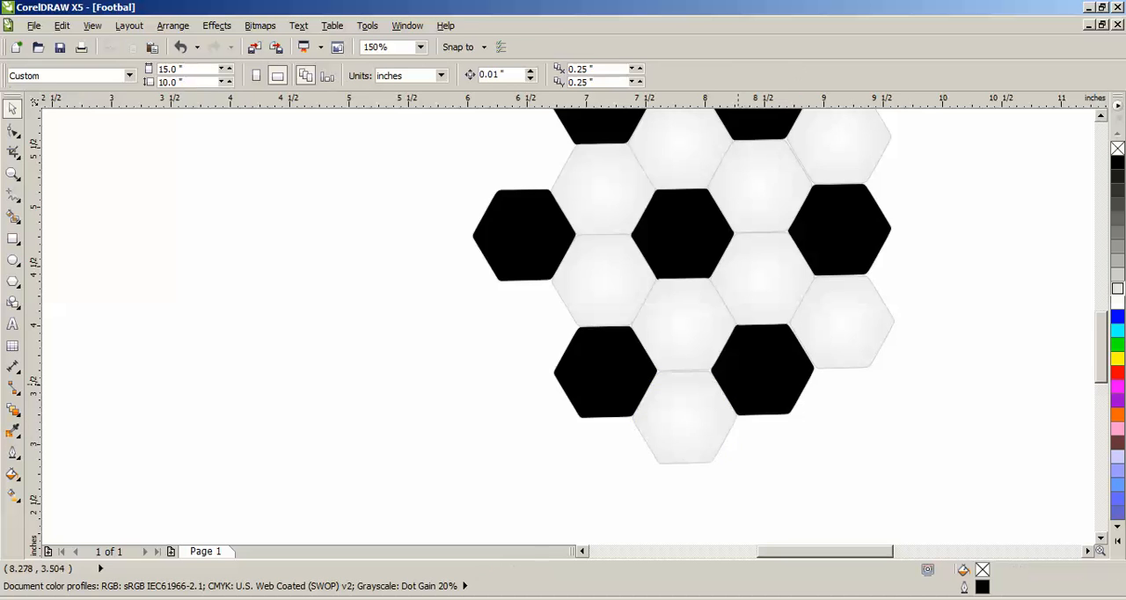
# - Examine the complete honeycomb pattern and the seams between its black and light hexagons
pyautogui.scroll(-1, 743, 387)
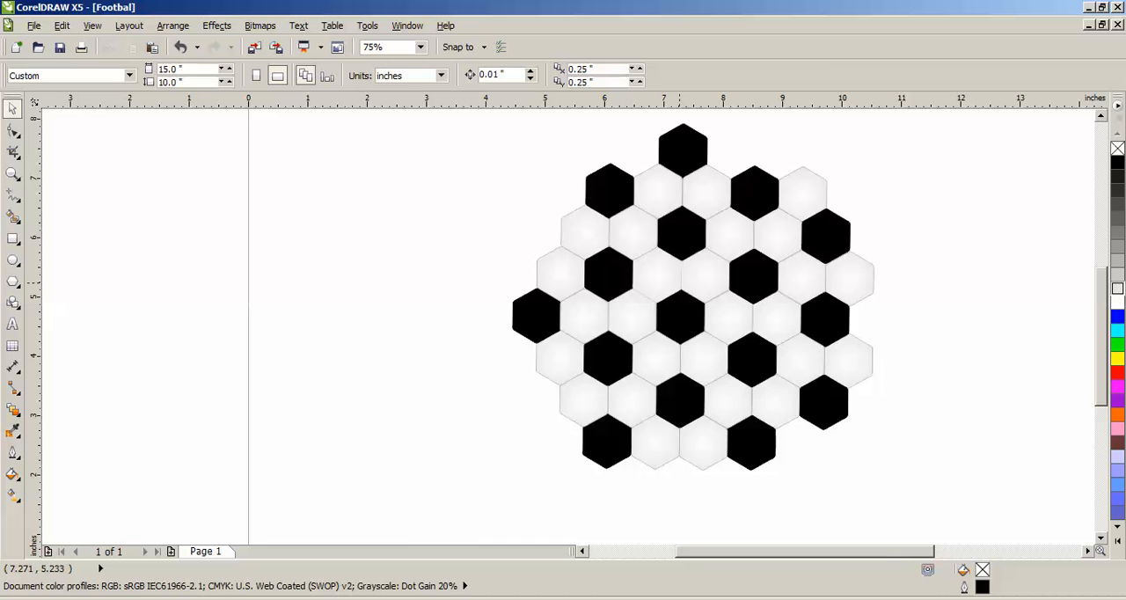
pyautogui.moveTo(778, 552); pyautogui.dragTo(798, 552)
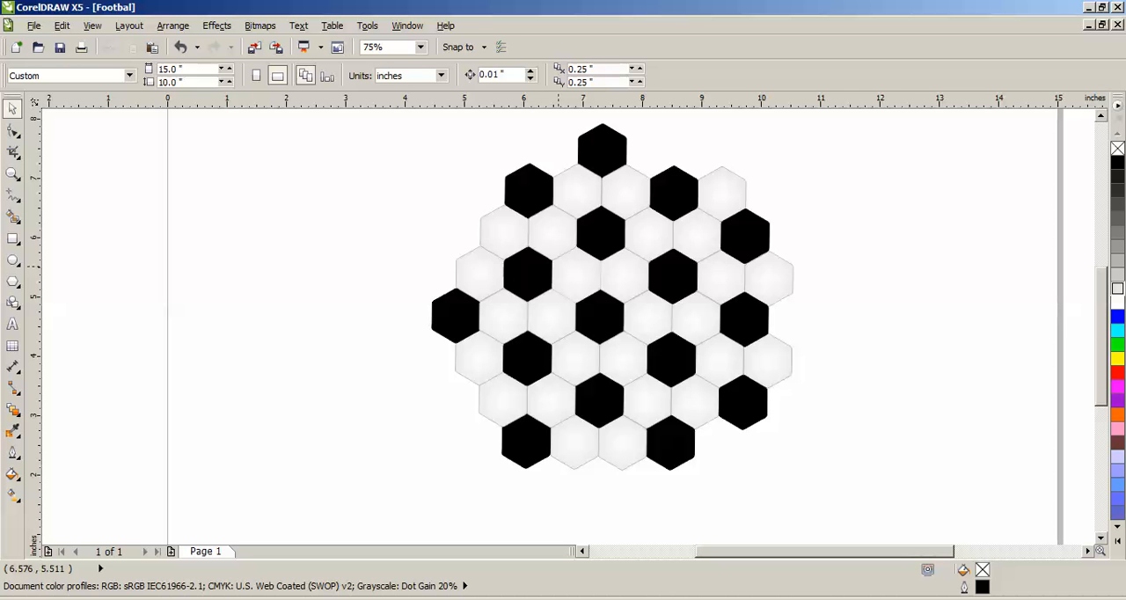
pyautogui.scroll(4, 598, 301)
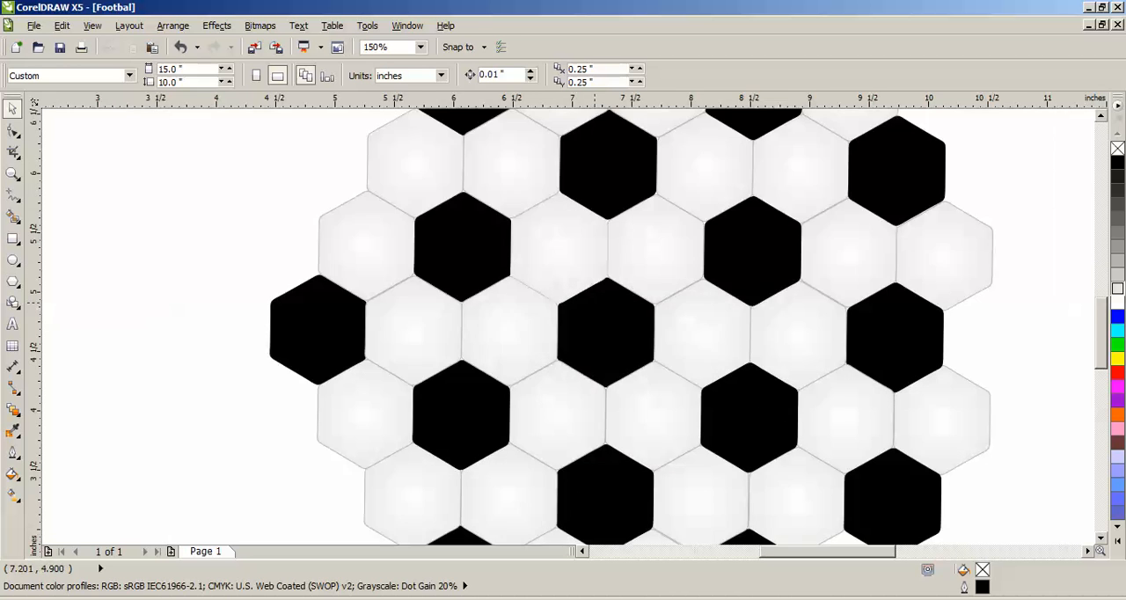
pyautogui.scroll(2, 703, 312)
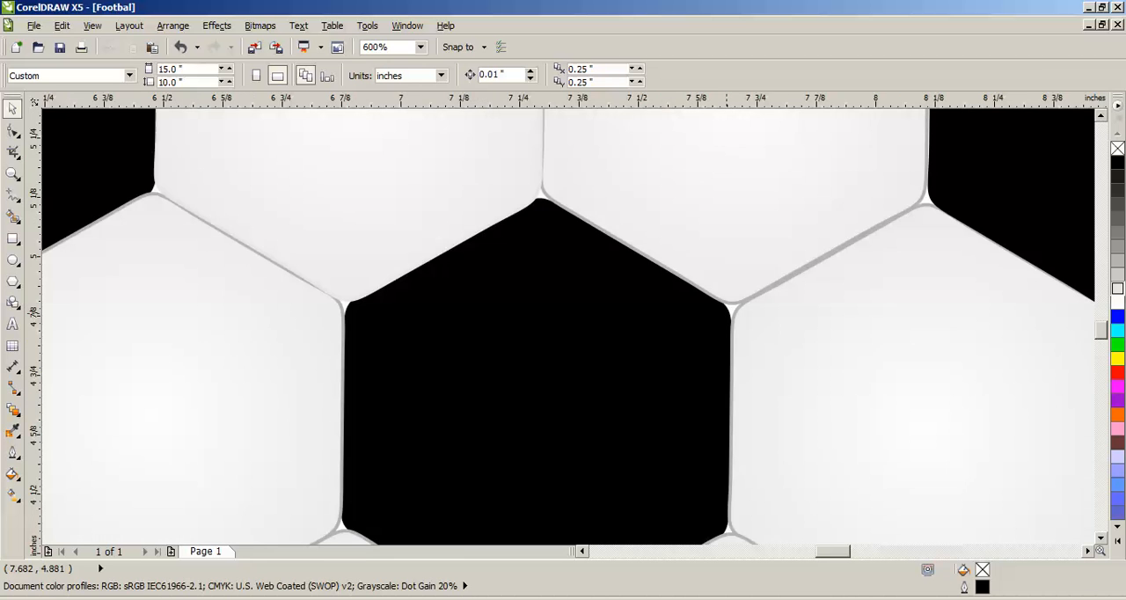
pyautogui.scroll(-4, 727, 312)
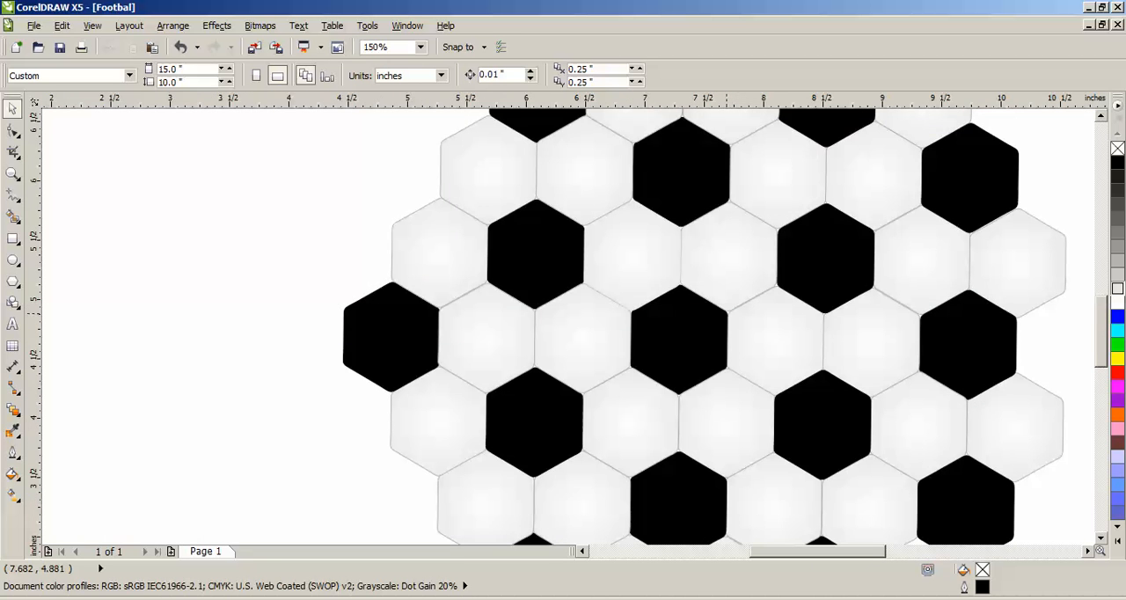
pyautogui.click(637, 252)
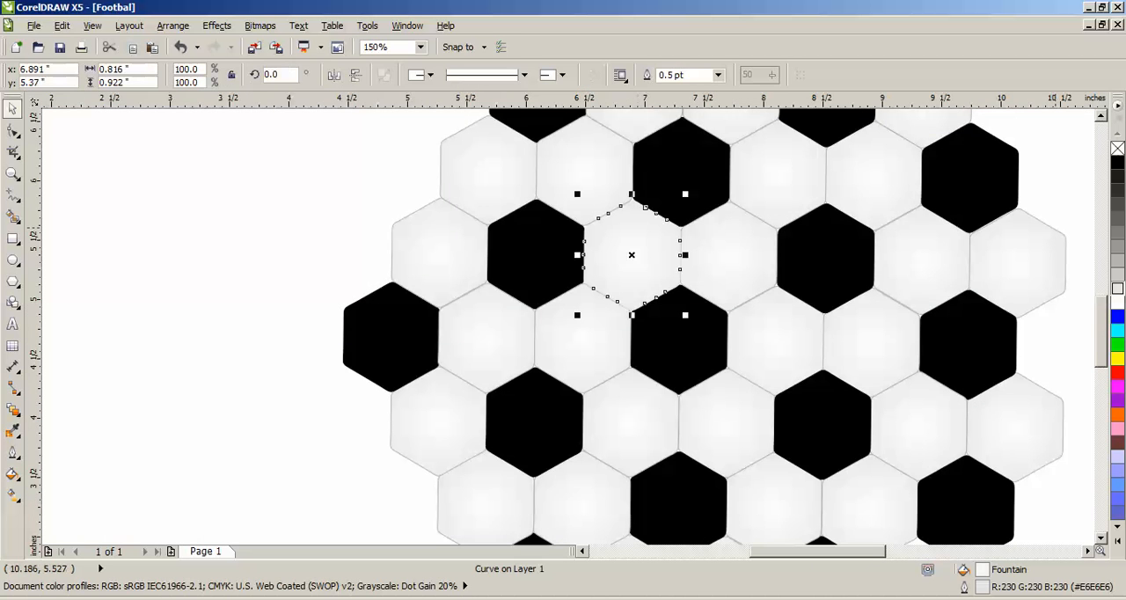
pyautogui.moveTo(648, 231); pyautogui.dragTo(734, 303)
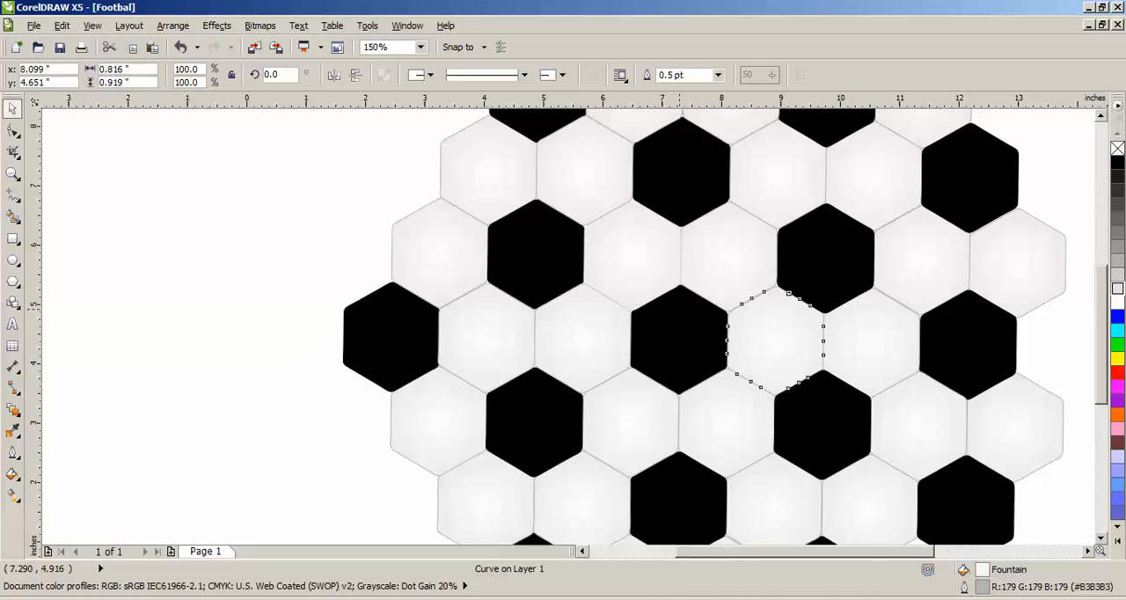
pyautogui.scroll(-2, 733, 301)
pyautogui.press('Escape')
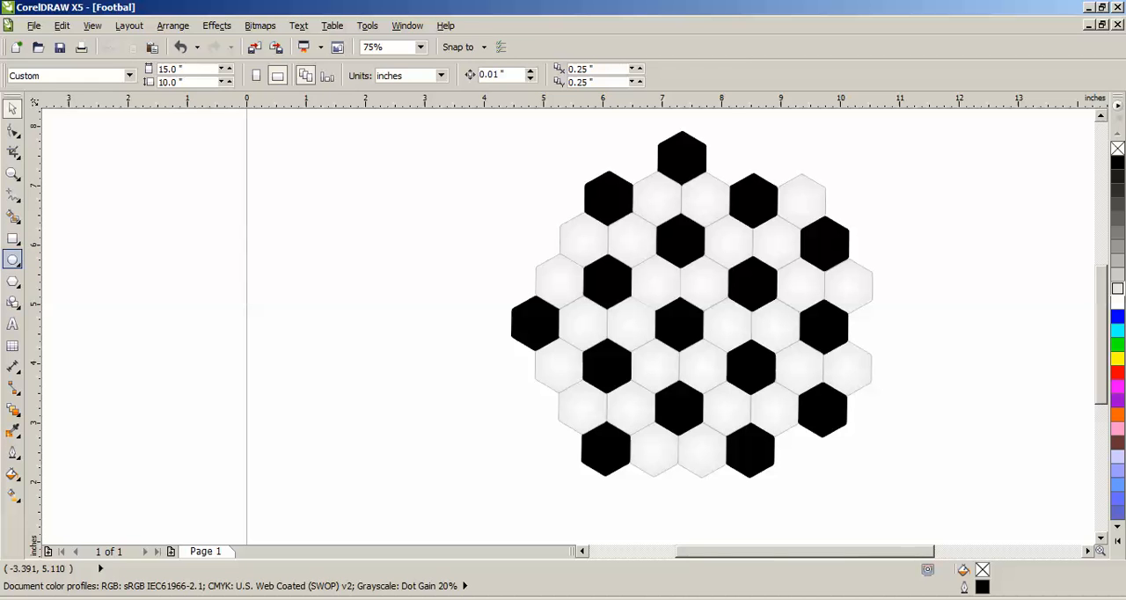
# - Draw a circle about 7.6 inches in diameter and move it so that it surrounds the whole hexagon pattern
pyautogui.click(13, 260)
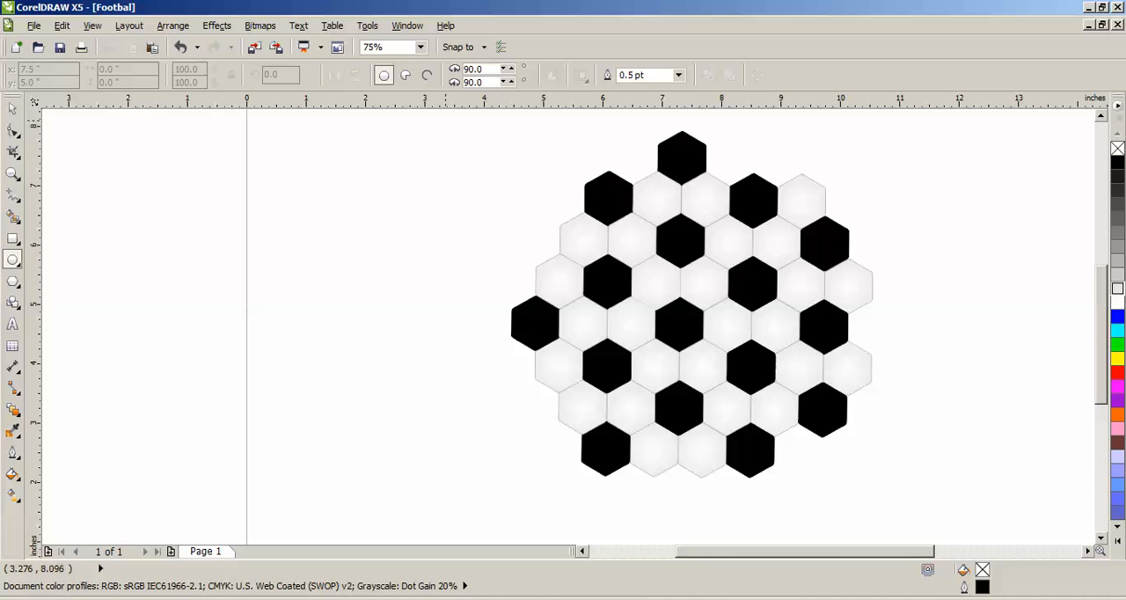
pyautogui.moveTo(441, 123); pyautogui.dragTo(891, 570)
pyautogui.click(12, 108)
pyautogui.moveTo(461, 388); pyautogui.dragTo(503, 368)
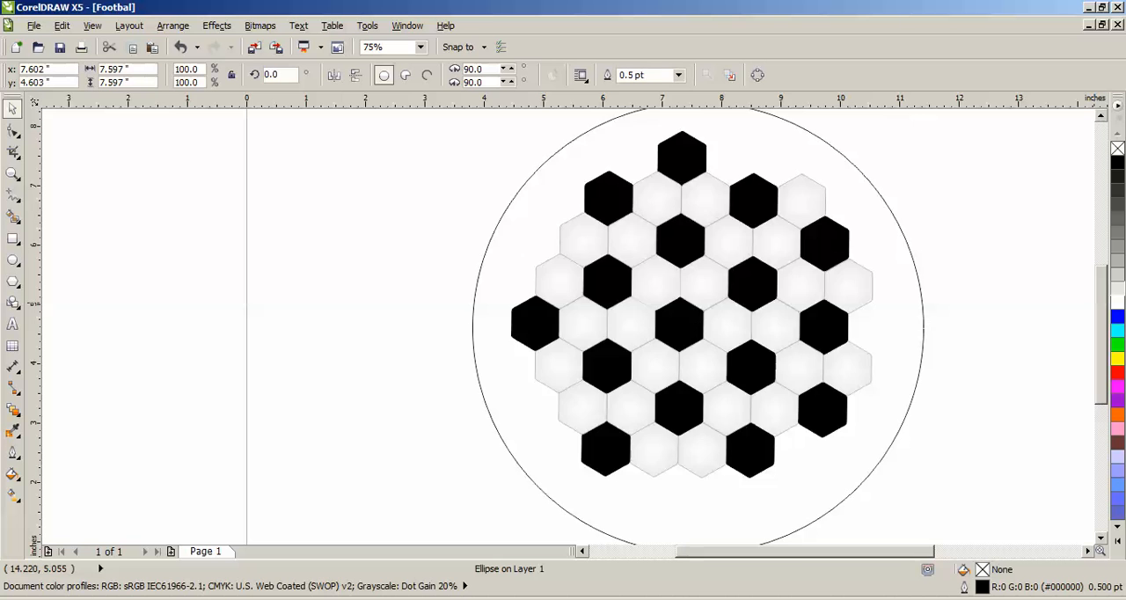
# - Fill the large circle with light grey (#E6E6E6) and send it to the back of the page
pyautogui.click(1117, 289)
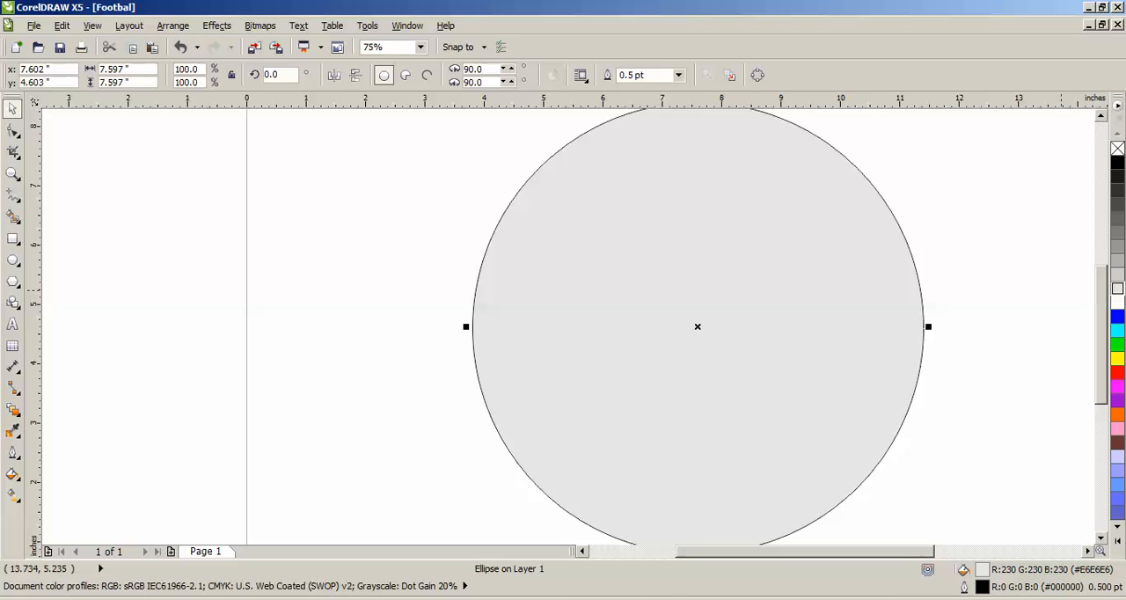
pyautogui.click(172, 25)
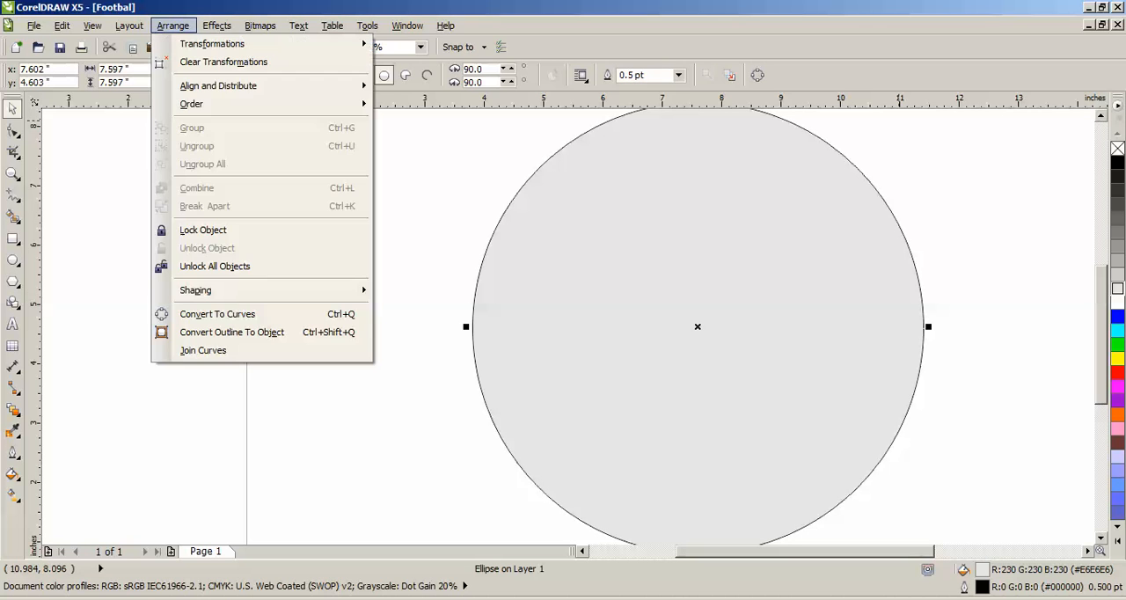
pyautogui.moveTo(219, 104)
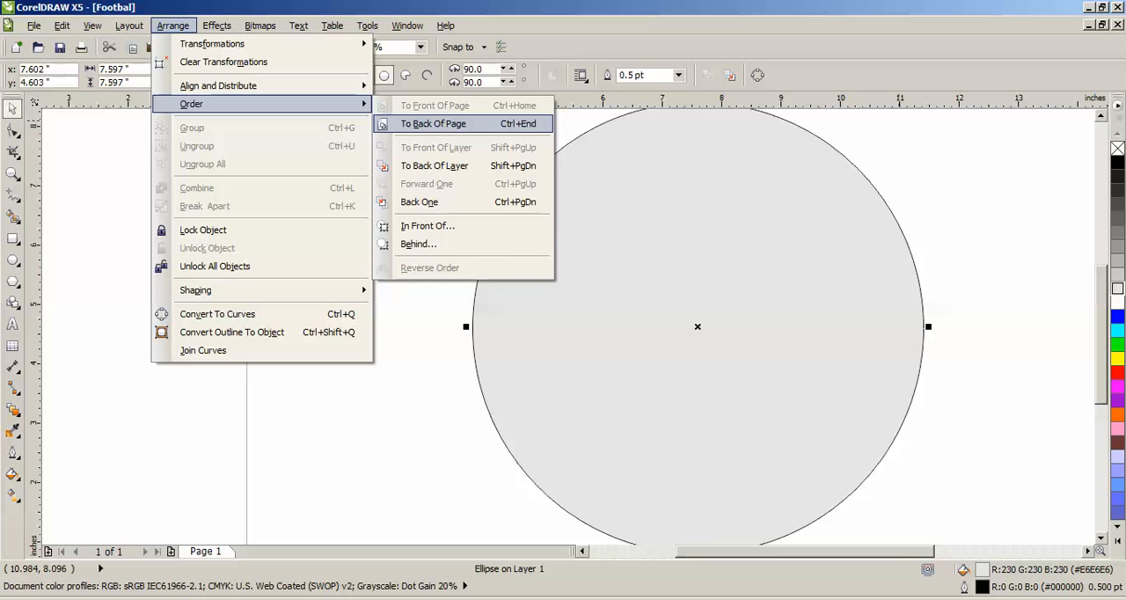
pyautogui.click(432, 123)
pyautogui.click(1025, 302)
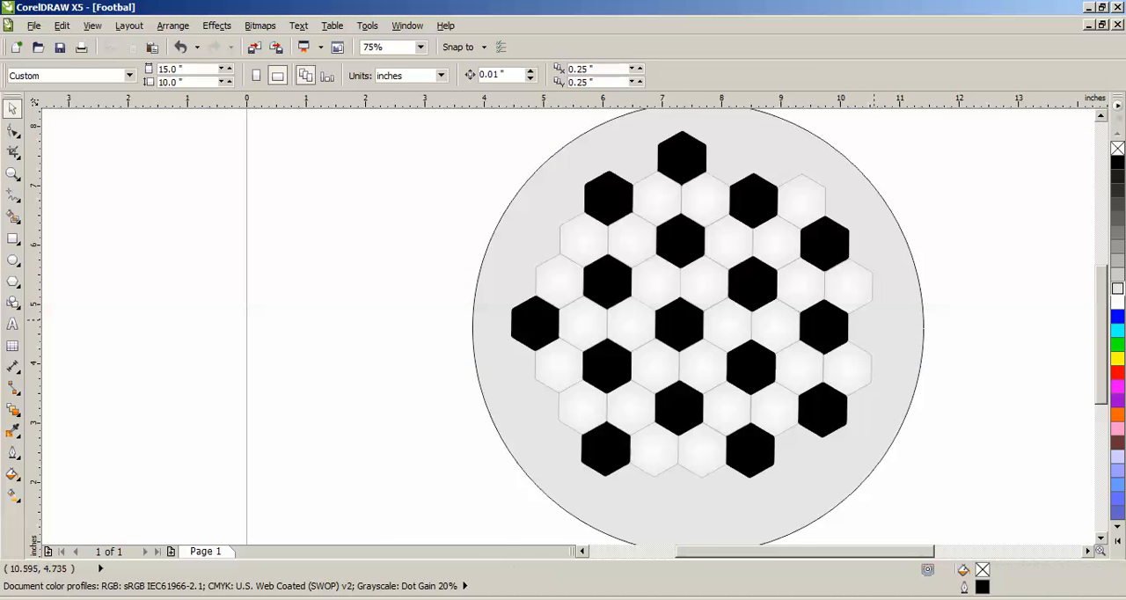
pyautogui.scroll(3, 868, 321)
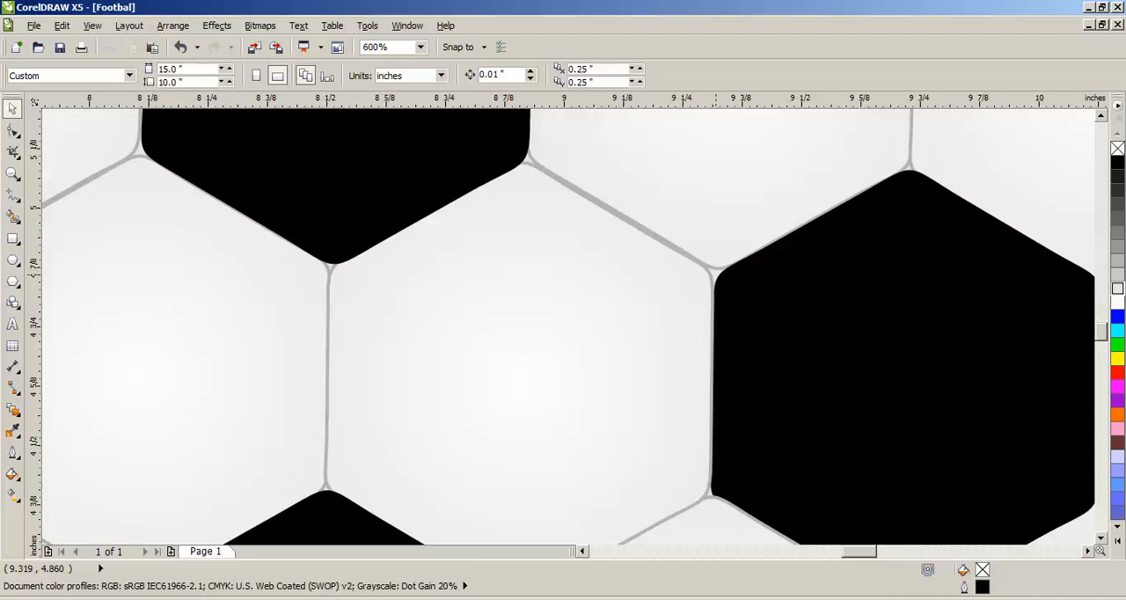
pyautogui.scroll(-3, 714, 273)
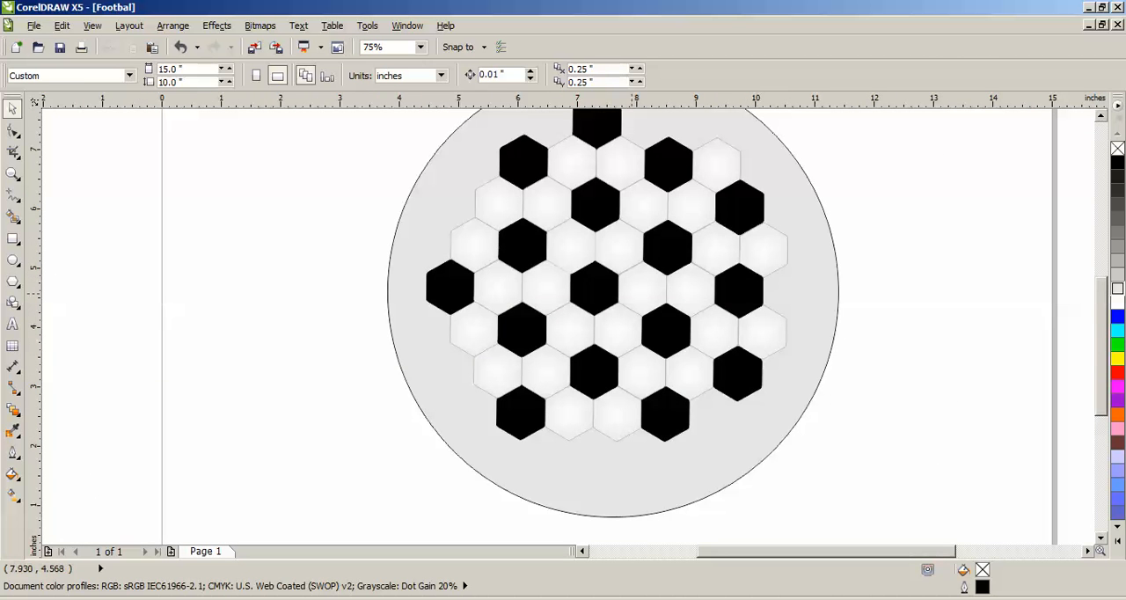
pyautogui.click(572, 267)
pyautogui.click(892, 270)
# - Select all the hexagons inside the large circle, without the circle itself, and group them
pyautogui.moveTo(832, 450); pyautogui.dragTo(617, 493)
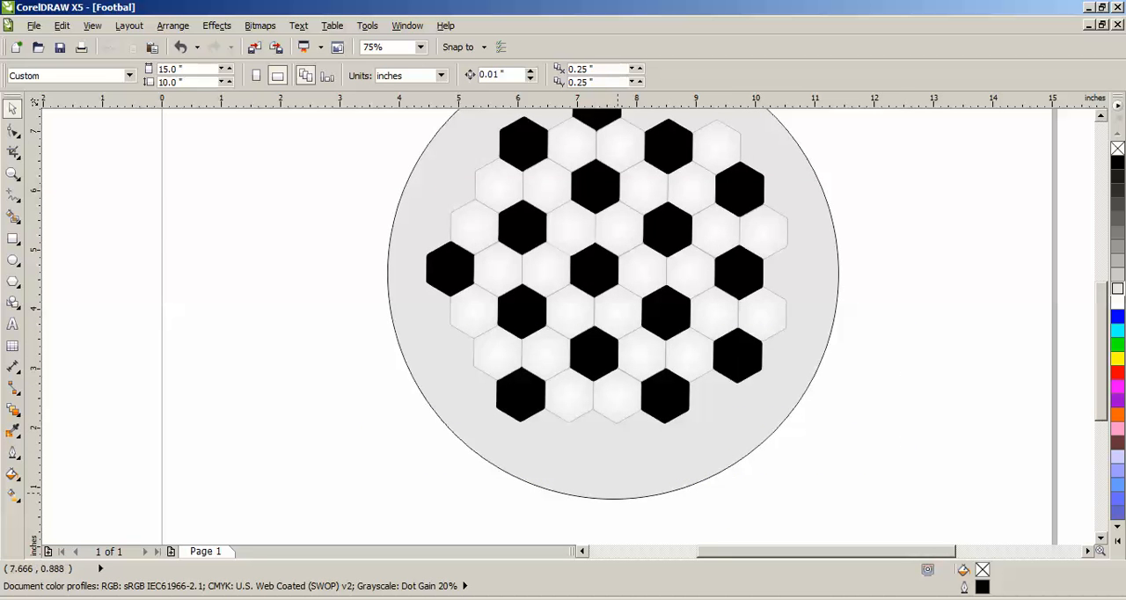
pyautogui.moveTo(842, 510); pyautogui.dragTo(355, 152)
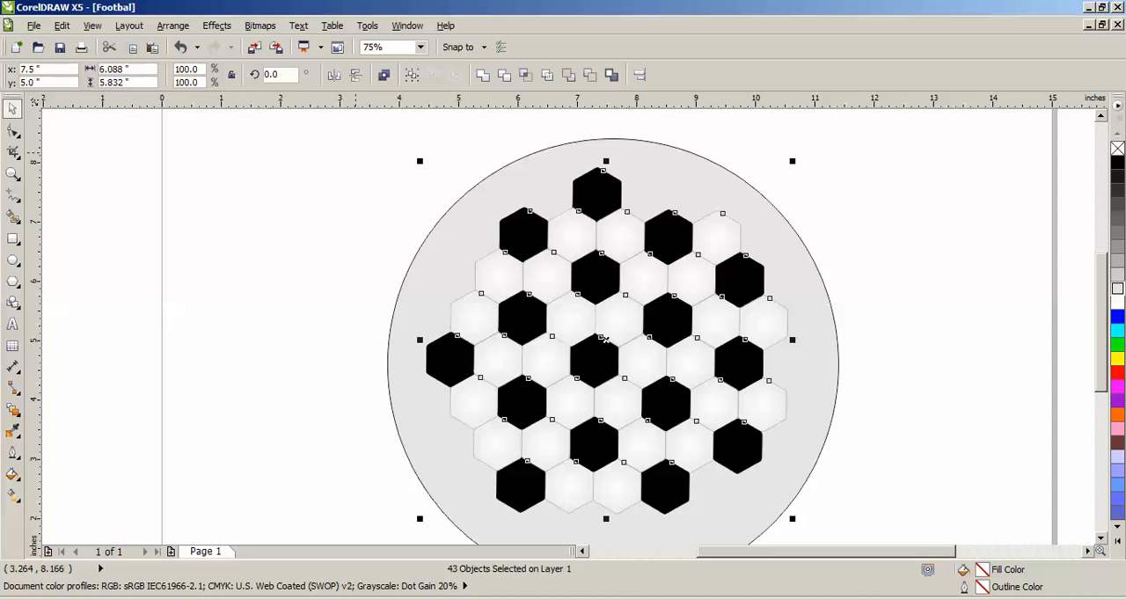
pyautogui.click(173, 25)
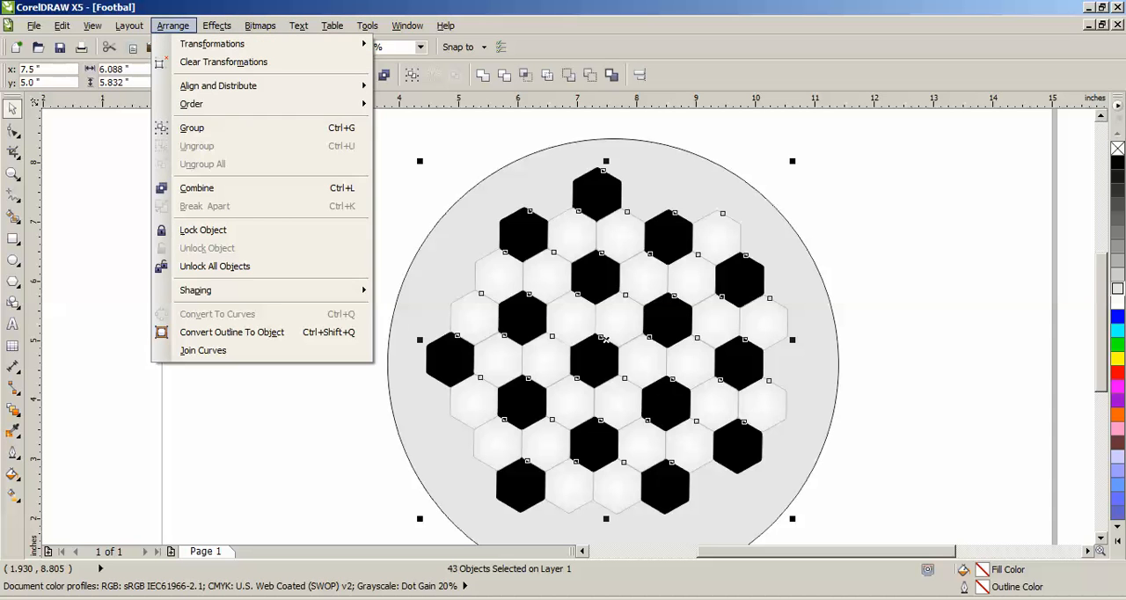
pyautogui.click(192, 128)
pyautogui.press('Escape')
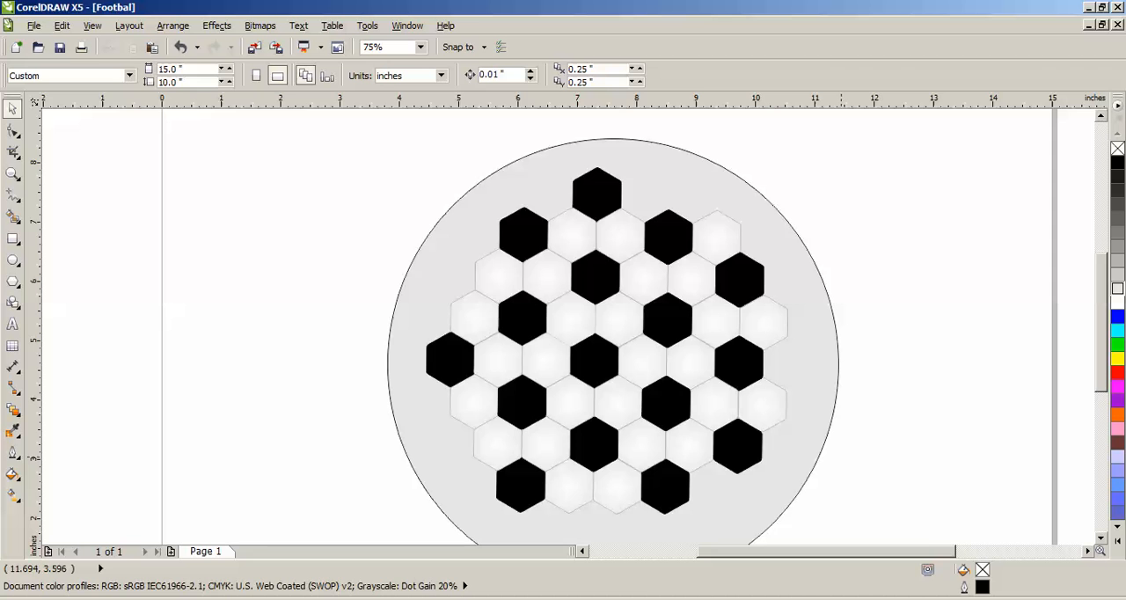
# - Draw an unfilled circle about 2.75 inches in diameter and position it around the central black hexagon
pyautogui.hscroll(3, 549, 342)
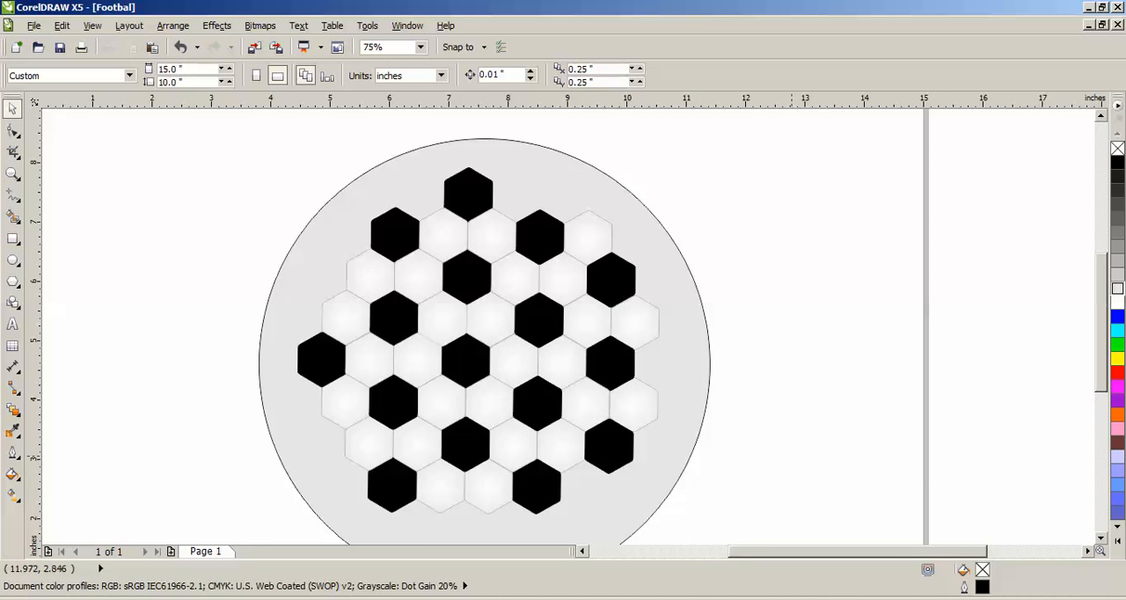
pyautogui.scroll(-1, 485, 325)
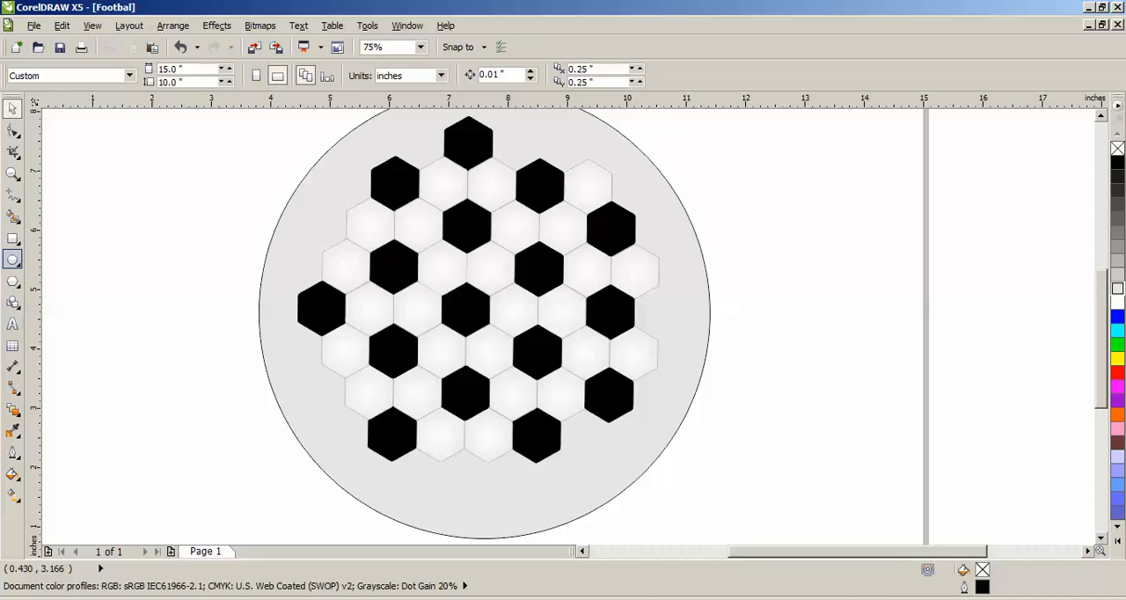
pyautogui.click(12, 261)
pyautogui.moveTo(405, 276); pyautogui.dragTo(571, 439)
pyautogui.click(12, 108)
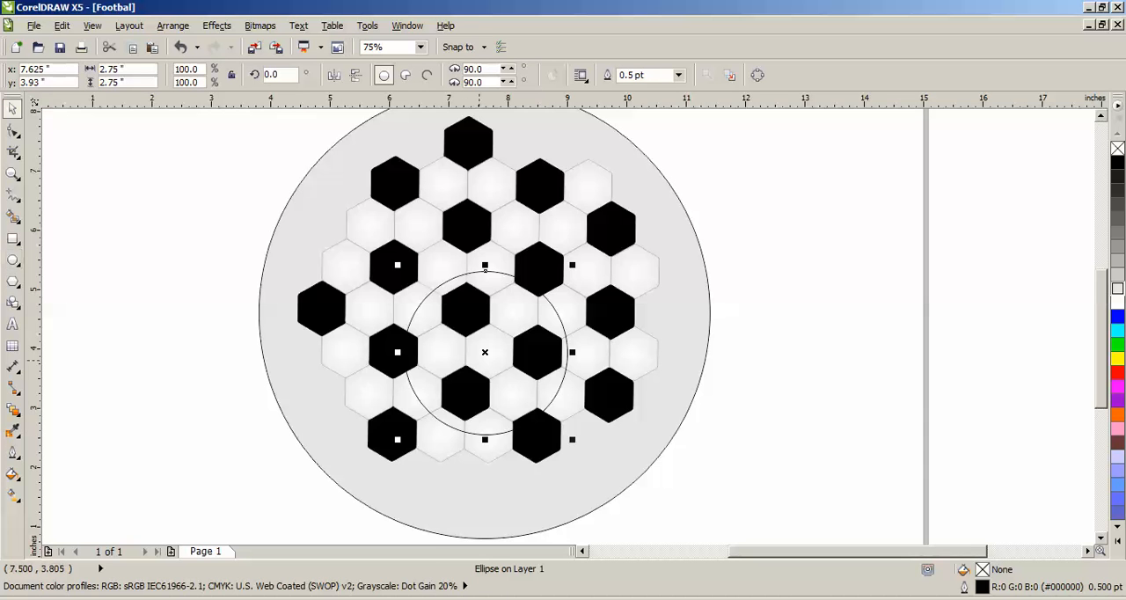
pyautogui.moveTo(477, 365); pyautogui.dragTo(456, 321)
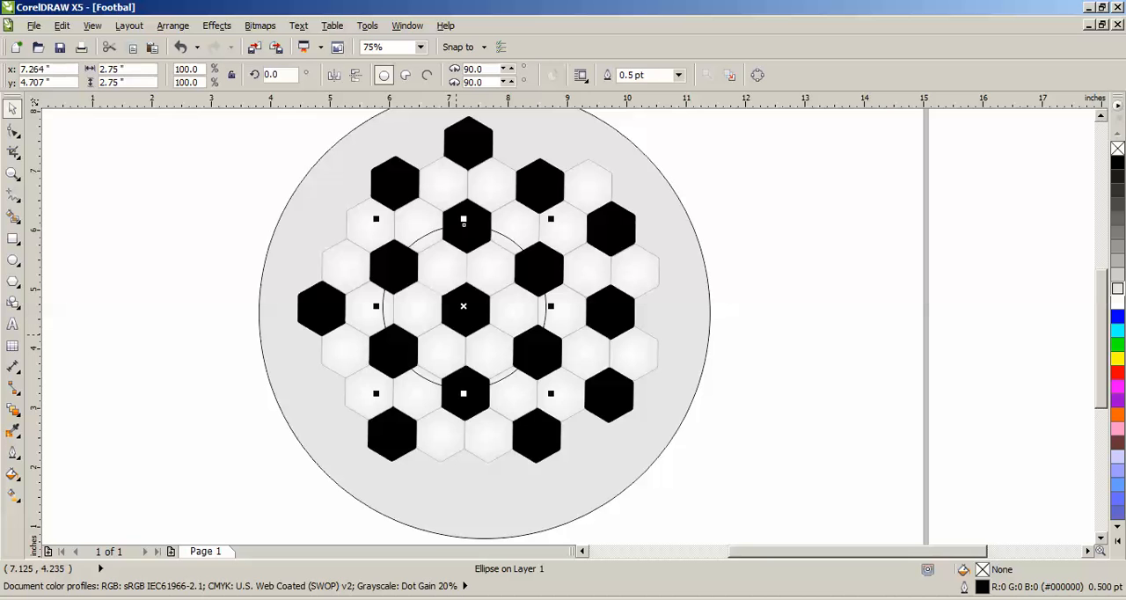
pyautogui.press('Up')
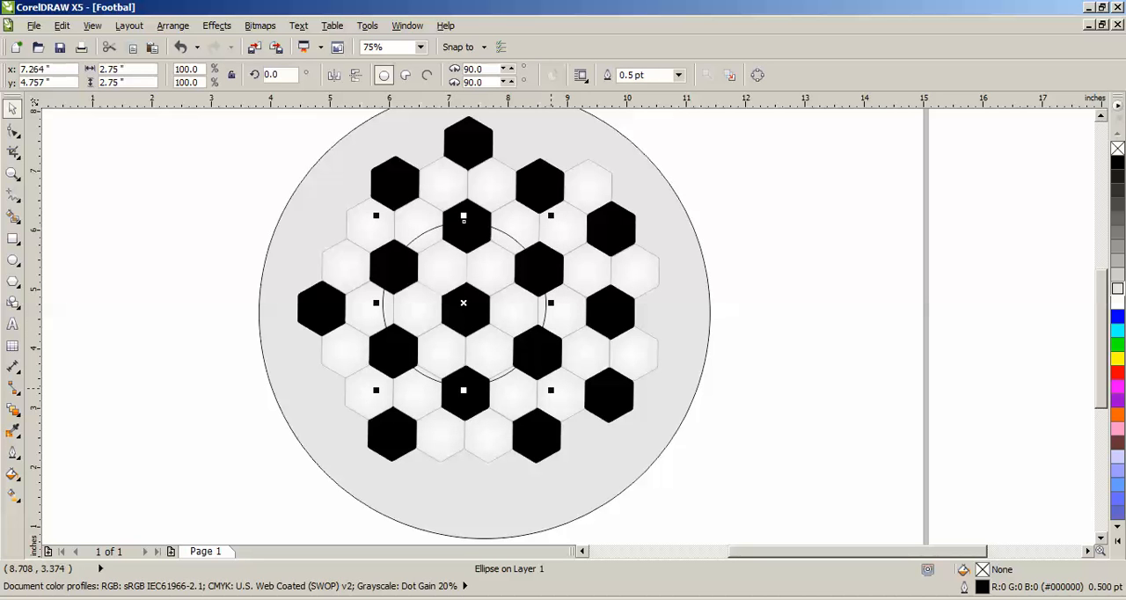
# - Enlarge the small circle to about 2.9 inches and nudge it upward and to the left around the central black hexagon
pyautogui.moveTo(550, 389); pyautogui.dragTo(560, 399)
pyautogui.press('Up')
pyautogui.press('Up')
pyautogui.press('Up')
pyautogui.press('Up')
pyautogui.press('Up')
pyautogui.press('Up')
pyautogui.press('Up')
pyautogui.press('Left')
pyautogui.press('Left')
pyautogui.press('Left')
pyautogui.press('Left')
pyautogui.press('Left')
pyautogui.press('Left')
pyautogui.press('Left')
pyautogui.press('Left')
pyautogui.press('Left')
pyautogui.press('Up')
pyautogui.press('Up')
pyautogui.press('Up')
pyautogui.press('Up')
pyautogui.press('Up')
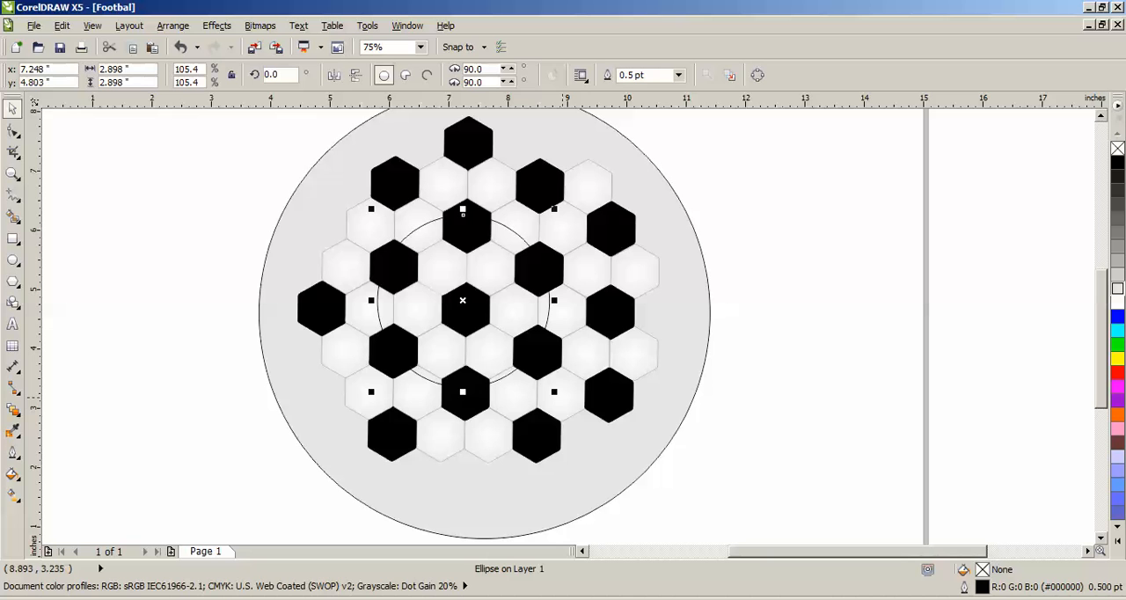
# - Nudge the small circle slightly upward so that it sits around the central black hexagon
pyautogui.press('Up')
pyautogui.press('Up')
pyautogui.press('Up')
pyautogui.press('Up')
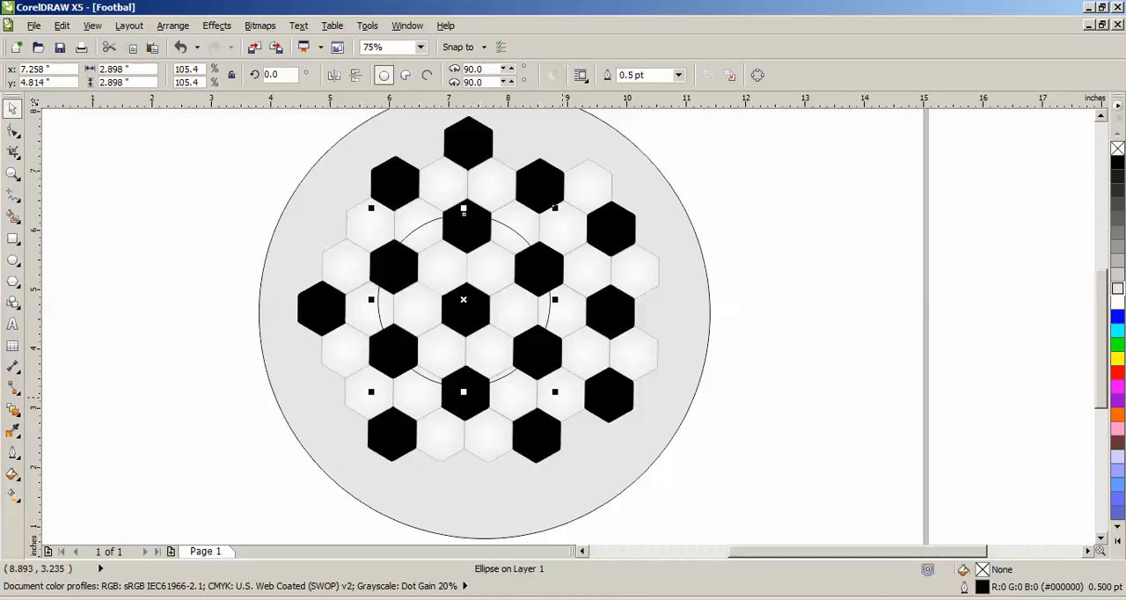
pyautogui.press('Down')
pyautogui.press('Down')
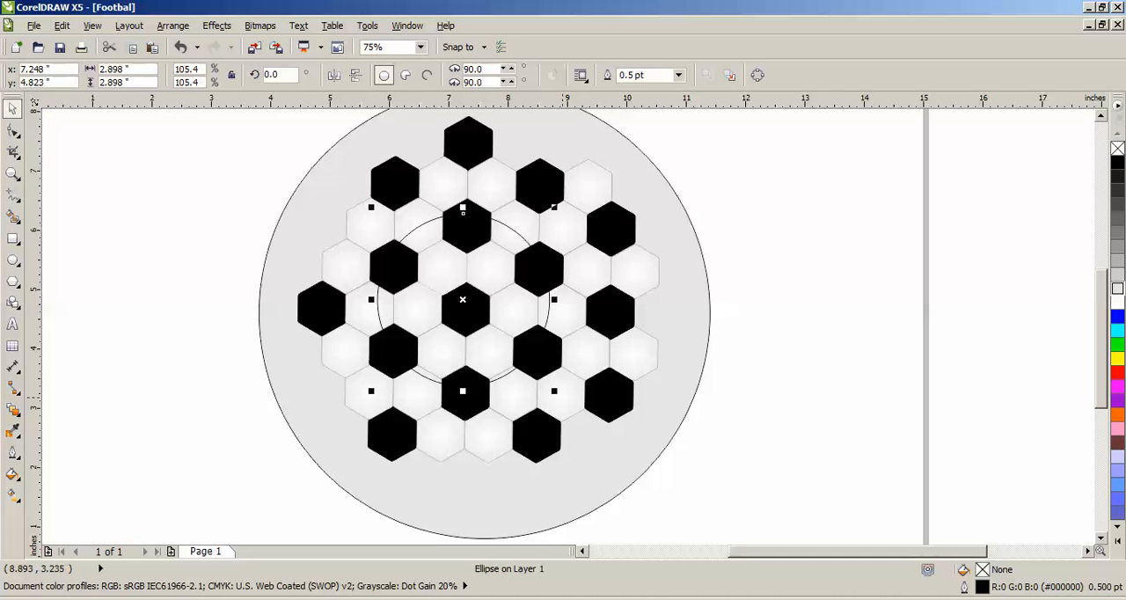
pyautogui.press('Escape')
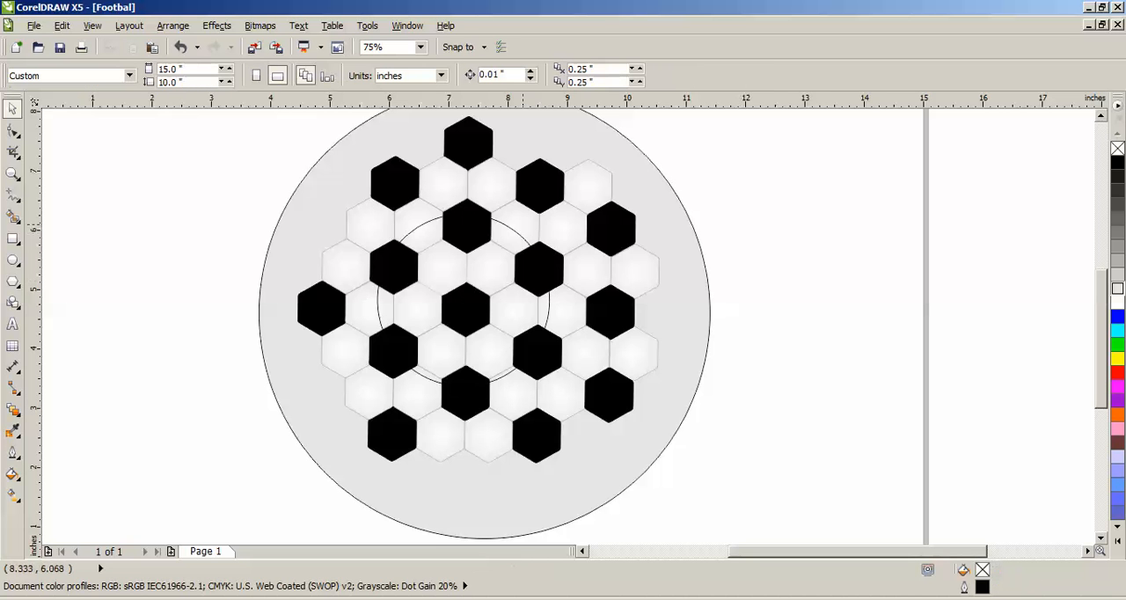
# - Set up a Fish Eye lens with a rate of 70% for the small circle
pyautogui.click(510, 227)
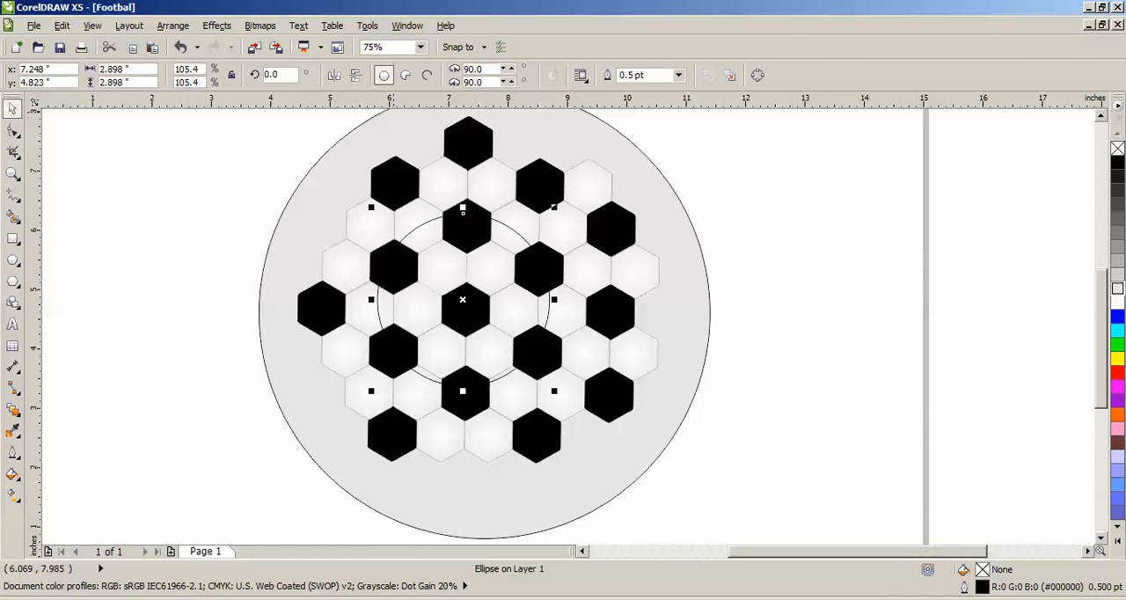
pyautogui.click(216, 26)
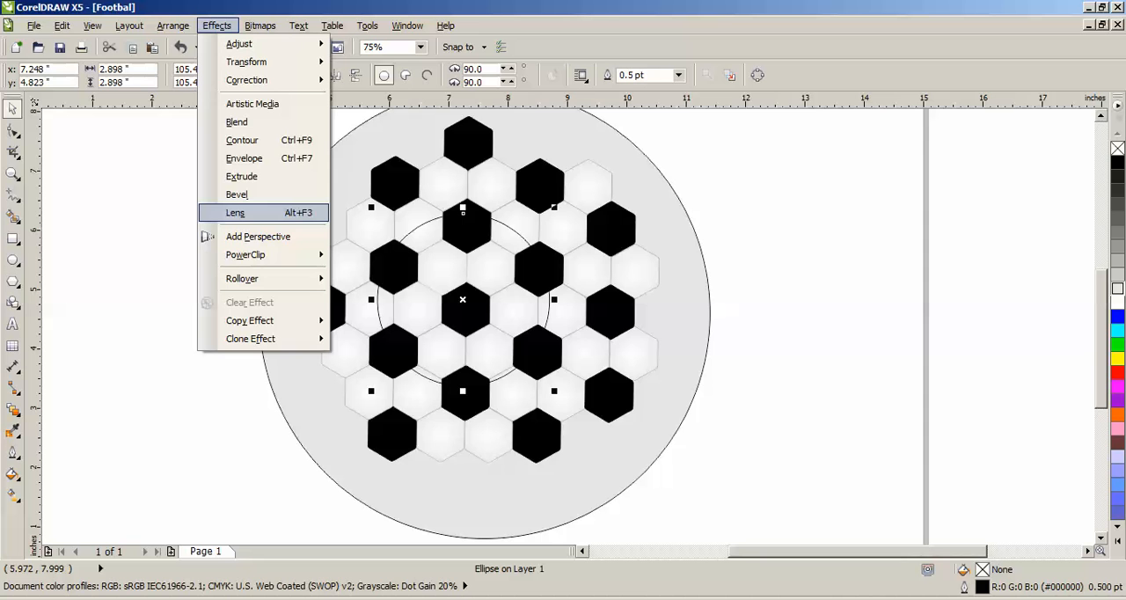
pyautogui.click(236, 212)
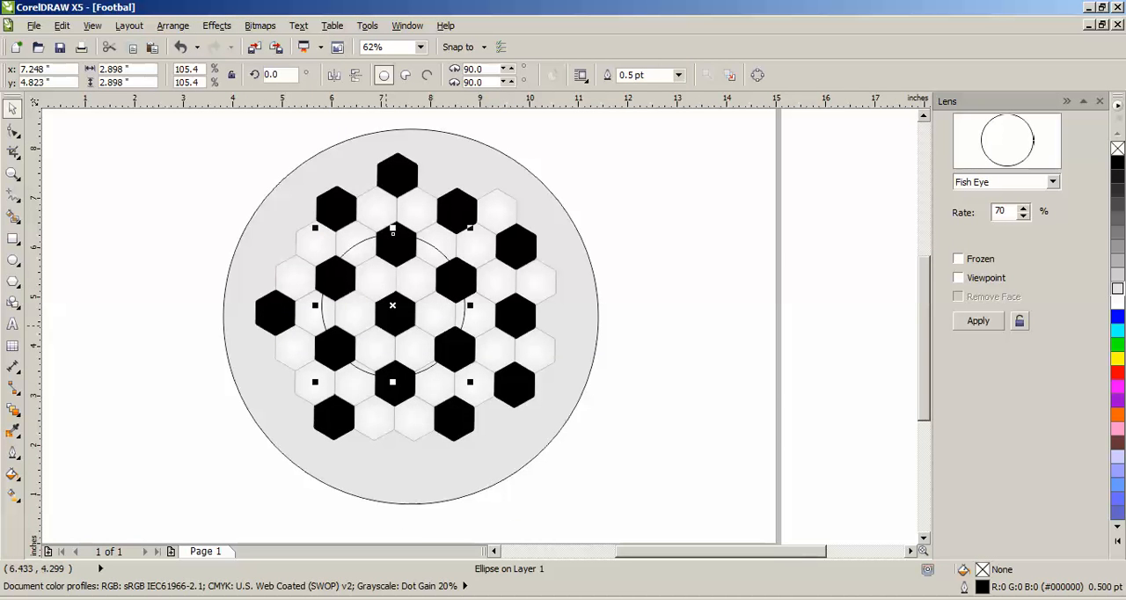
pyautogui.scroll(2, 404, 308)
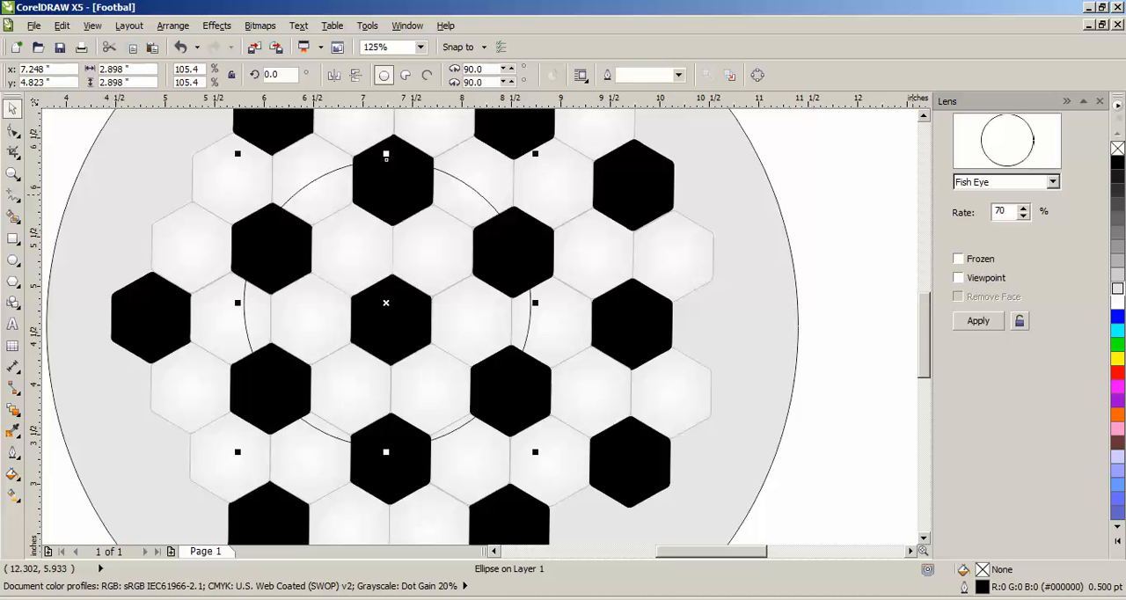
pyautogui.click(1007, 182)
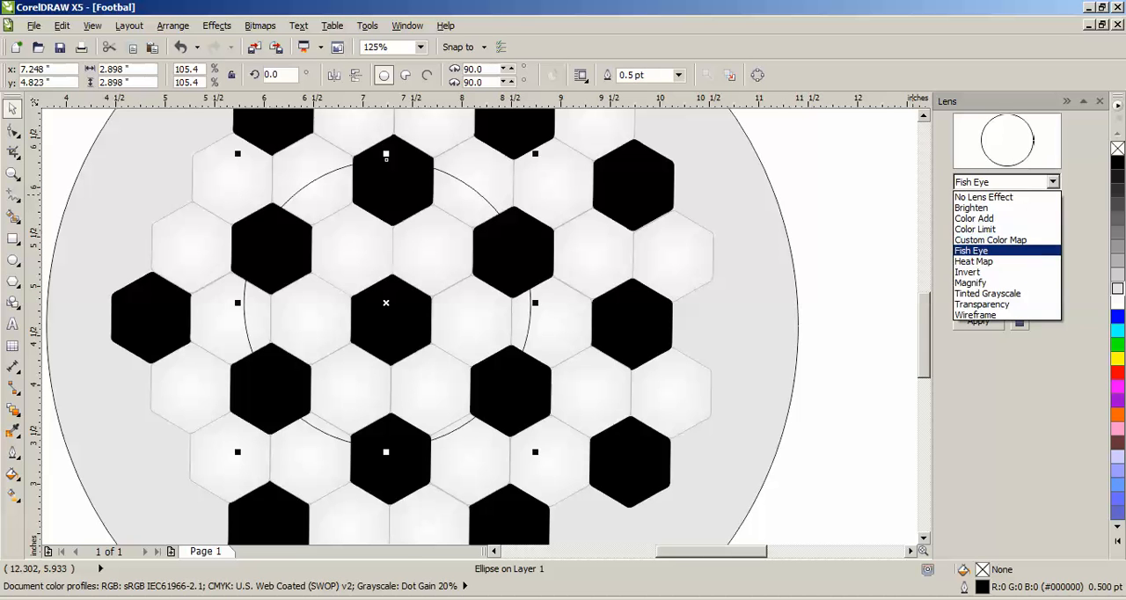
pyautogui.click(1002, 248)
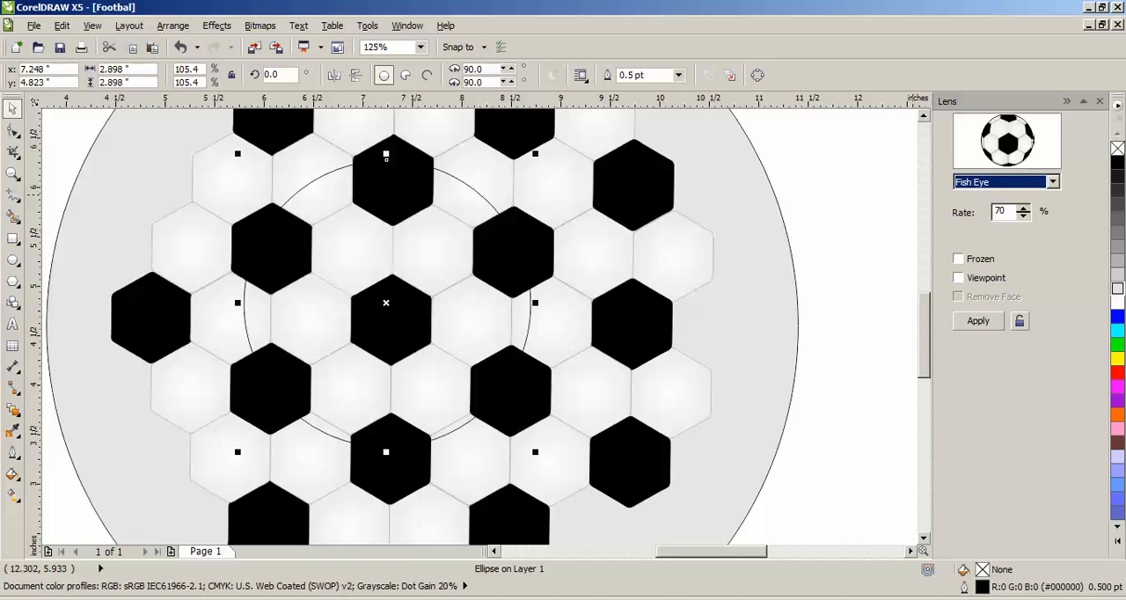
pyautogui.doubleClick(1000, 211)
# - Apply the lens to the outlined circle, freeze it and move the resulting ball to the left of the honeycomb
pyautogui.click(978, 321)
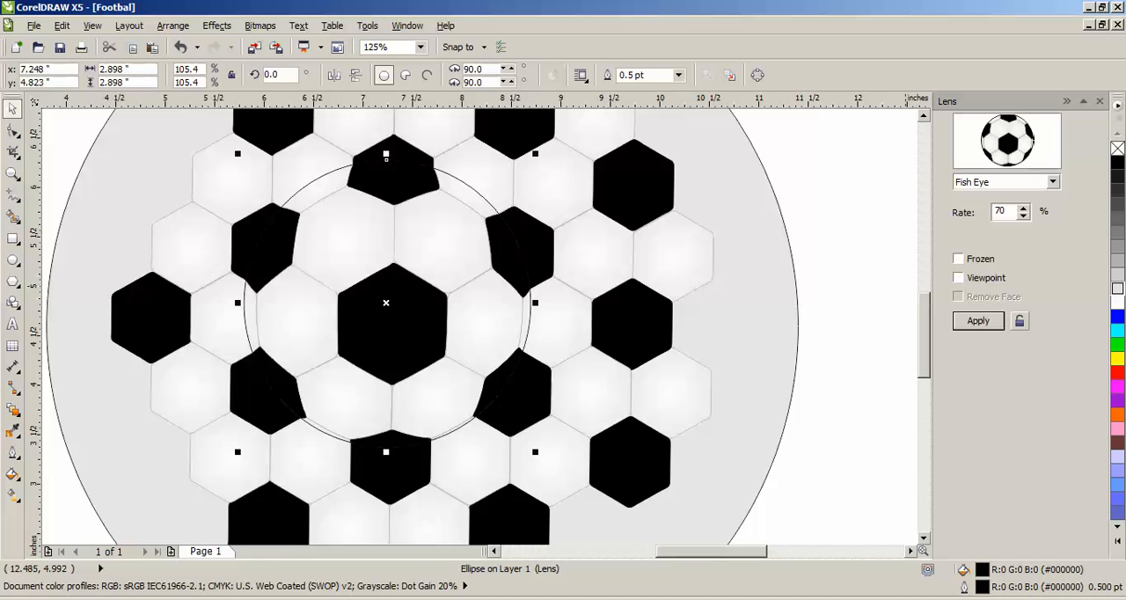
pyautogui.click(958, 259)
pyautogui.click(978, 321)
pyautogui.scroll(-1, 914, 283)
pyautogui.moveTo(666, 306); pyautogui.dragTo(349, 263)
pyautogui.click(457, 190)
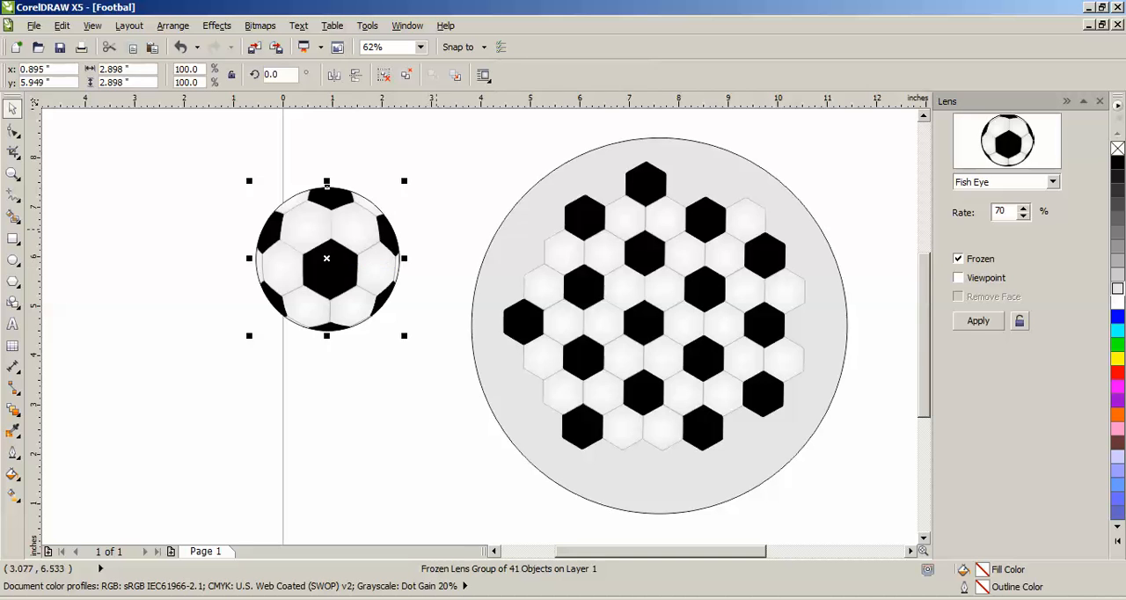
# - Check the outlined ball up close, and undo its moves and the frozen Fish Eye lens
pyautogui.click(435, 230)
pyautogui.scroll(1, 361, 193)
pyautogui.click(382, 263)
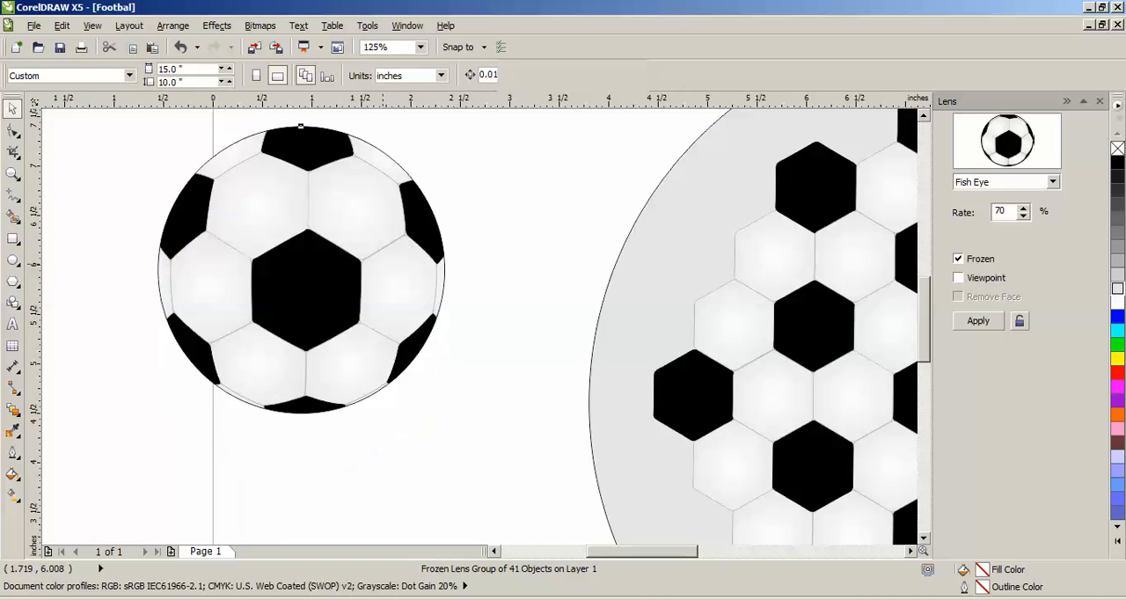
pyautogui.scroll(-1, 292, 180)
pyautogui.moveTo(367, 252); pyautogui.dragTo(388, 222)
pyautogui.hotkey('ctrl', 'z')
pyautogui.hotkey('ctrl', 'z')
pyautogui.hotkey('ctrl', 'z')
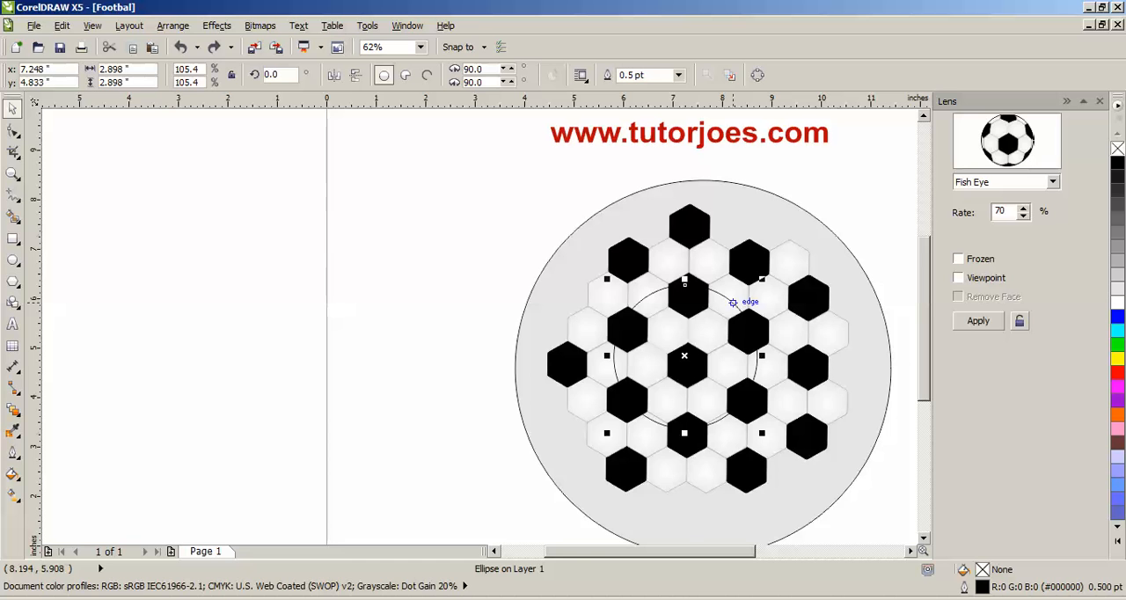
# - Remove the small circle's outline and apply the 70% Fish Eye lens to it as a frozen lens
pyautogui.rightClick(1117, 148)
pyautogui.click(910, 551)
pyautogui.click(910, 551)
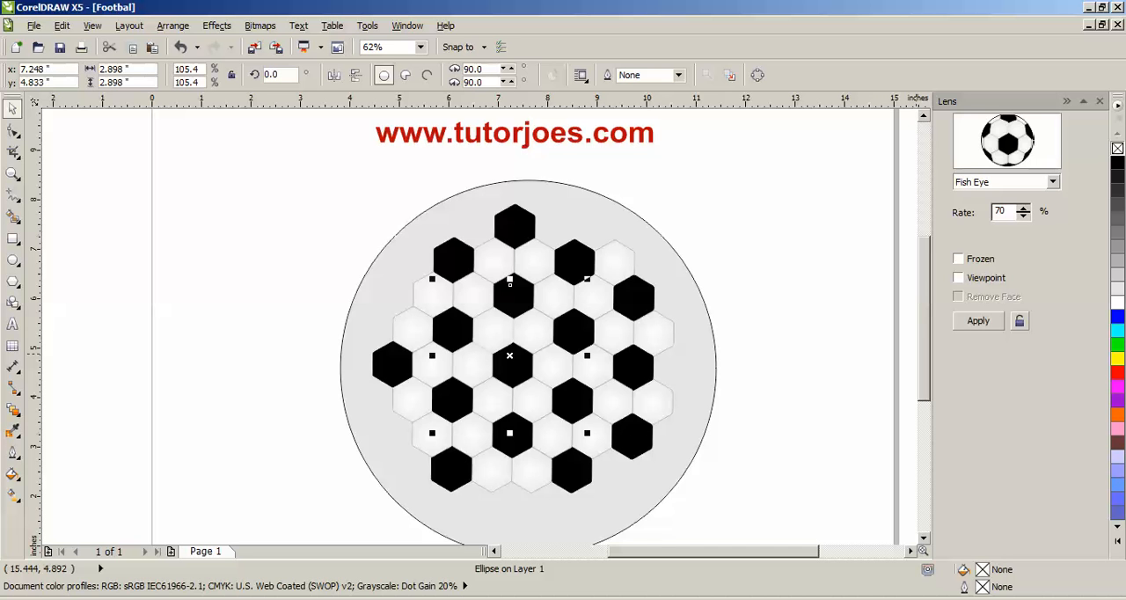
pyautogui.click(958, 258)
pyautogui.click(978, 320)
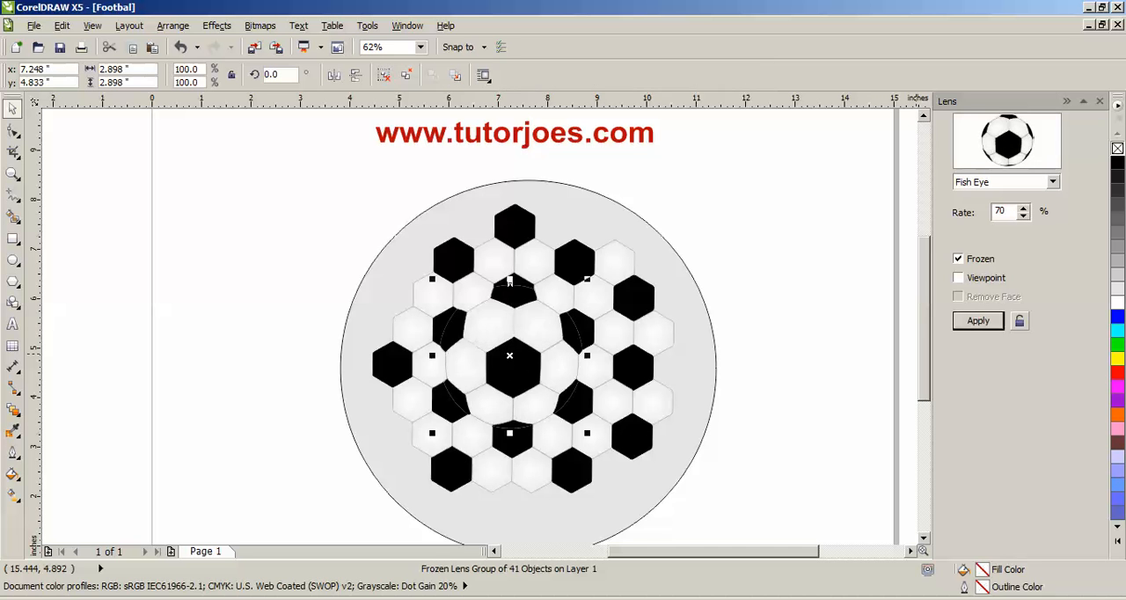
# - Move the frozen black-and-white ball off the honeycomb to the page's upper right area, beside the large circle
pyautogui.moveTo(531, 348); pyautogui.dragTo(217, 256)
pyautogui.click(329, 213)
pyautogui.click(199, 410)
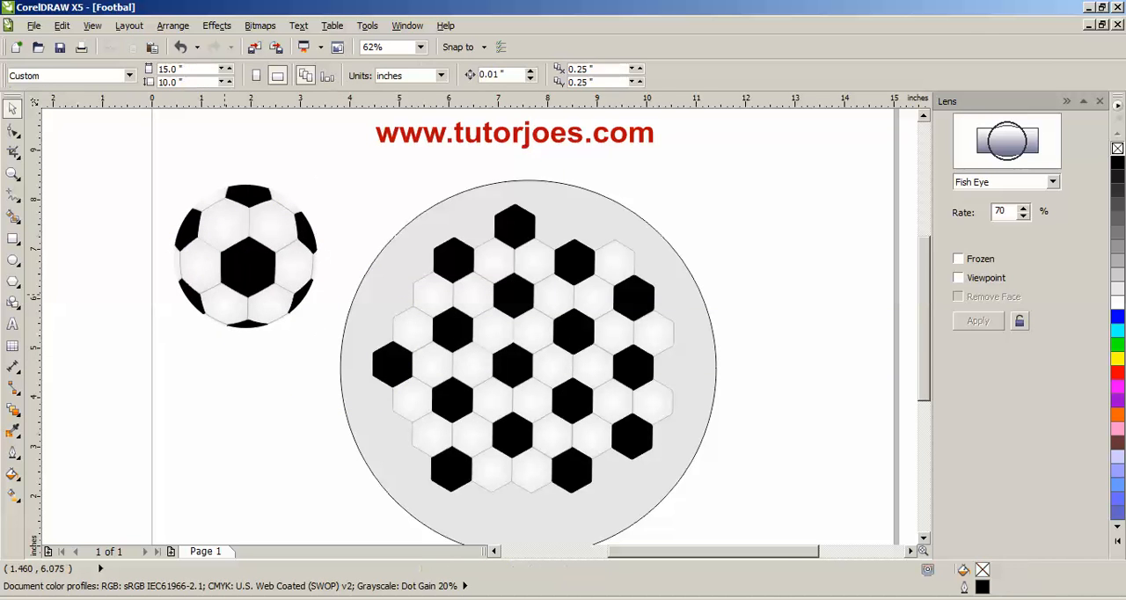
pyautogui.scroll(1, 225, 295)
pyautogui.moveTo(226, 206); pyautogui.dragTo(809, 229)
pyautogui.press('Escape')
pyautogui.click(248, 282)
pyautogui.click(330, 231)
pyautogui.scroll(-1, 331, 231)
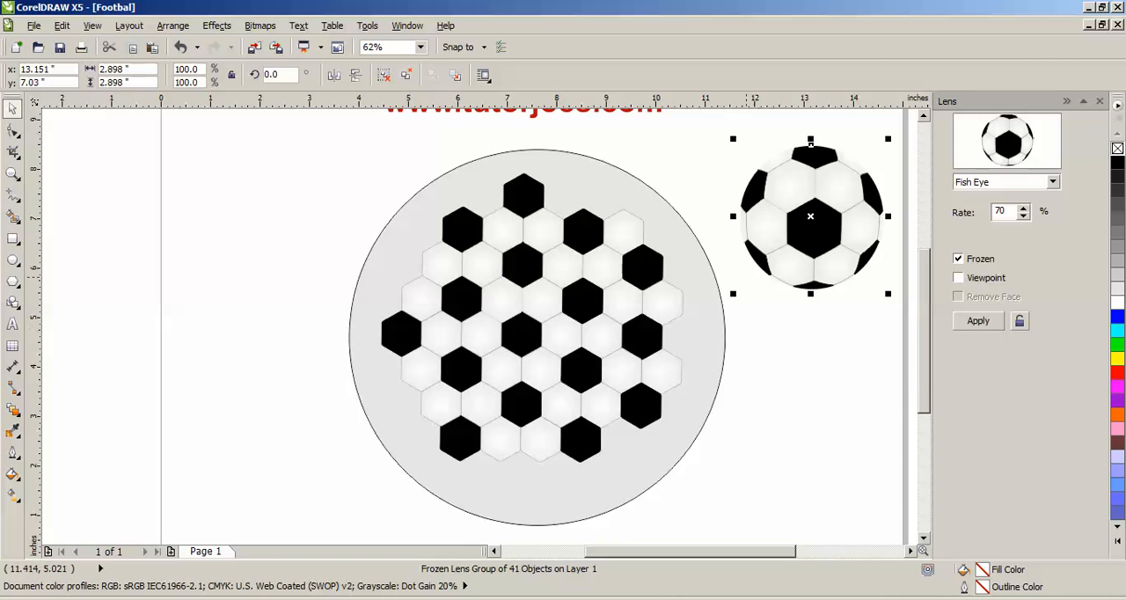
pyautogui.scroll(-1, 777, 207)
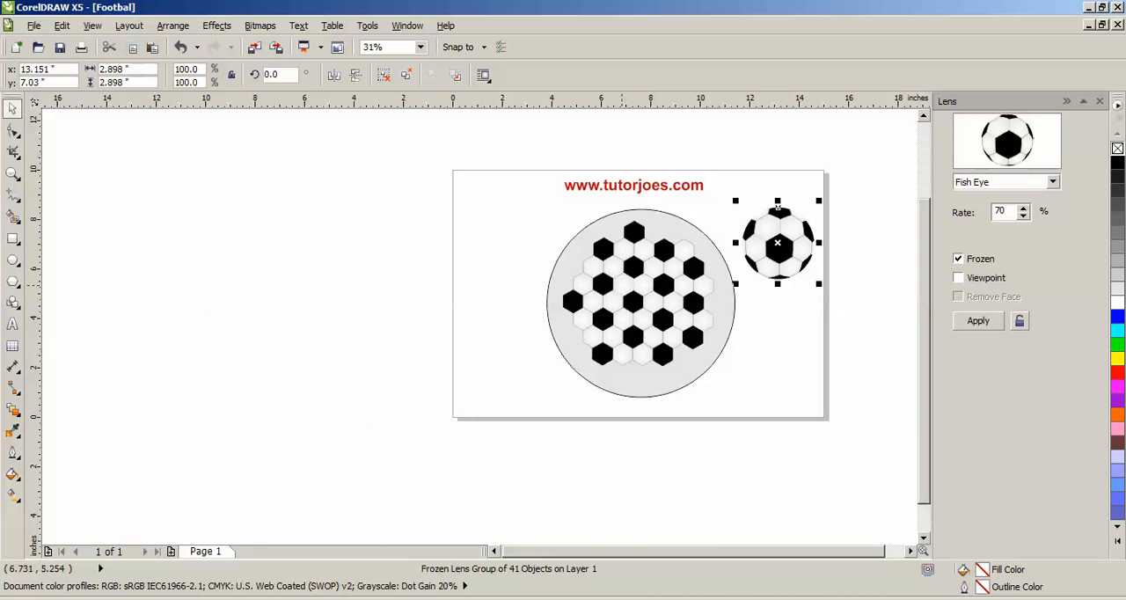
pyautogui.click(760, 299)
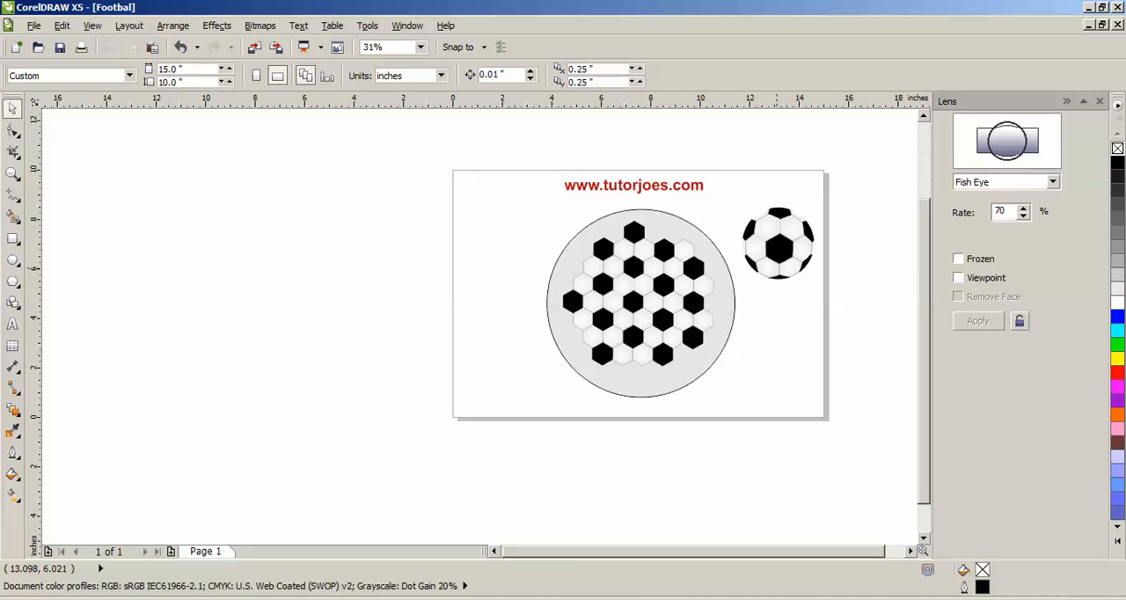
# - Ungroup the honeycomb of hexagons and clear the selection
pyautogui.scroll(1, 721, 312)
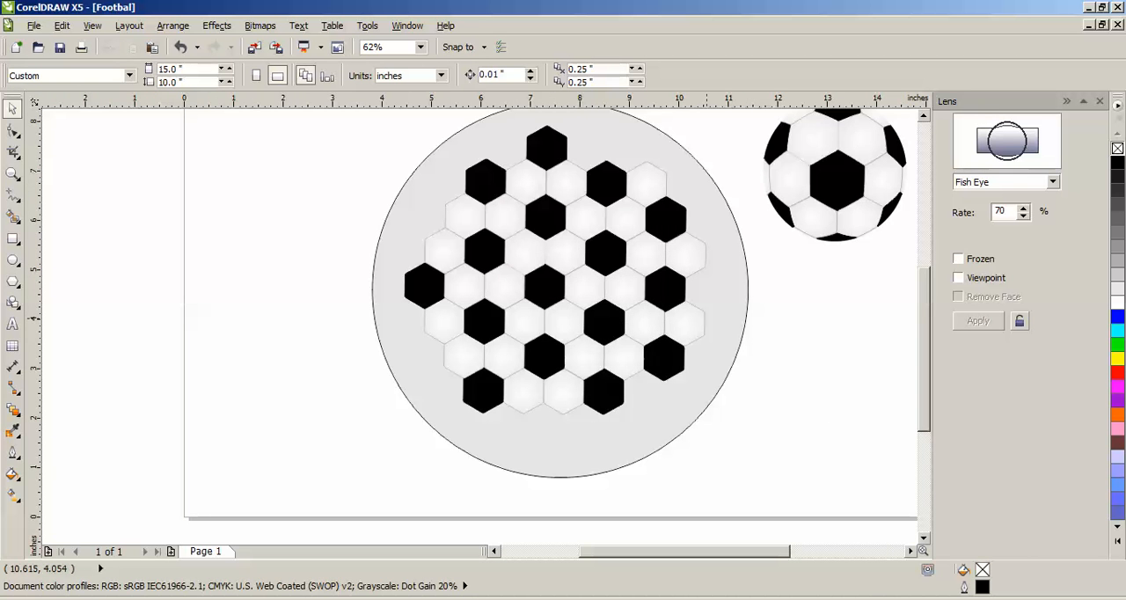
pyautogui.scroll(1, 551, 295)
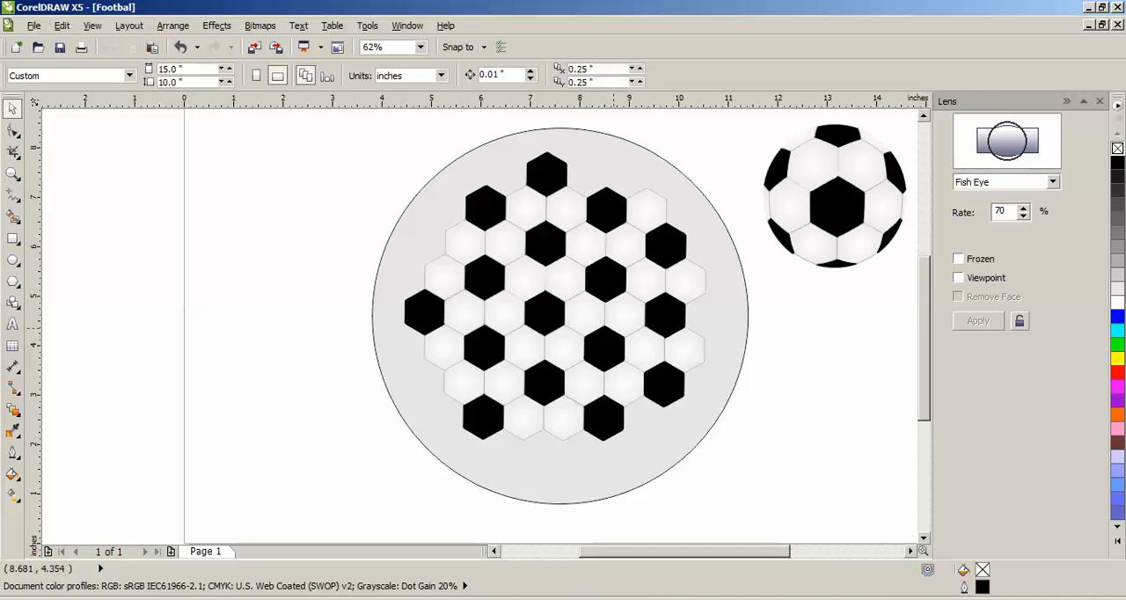
pyautogui.click(551, 295)
pyautogui.click(407, 75)
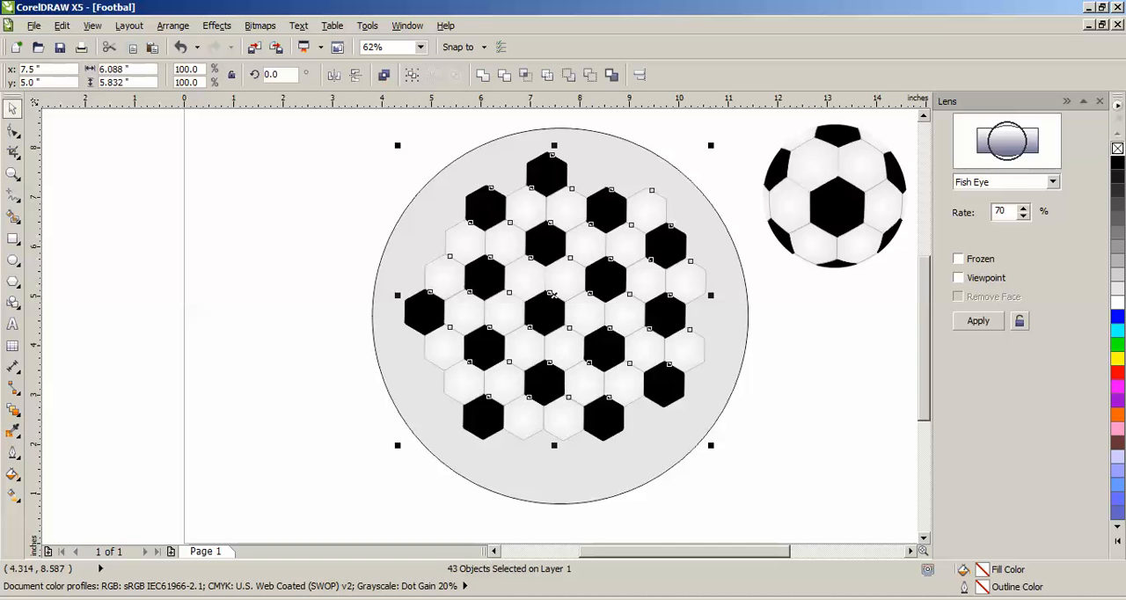
pyautogui.press('Escape')
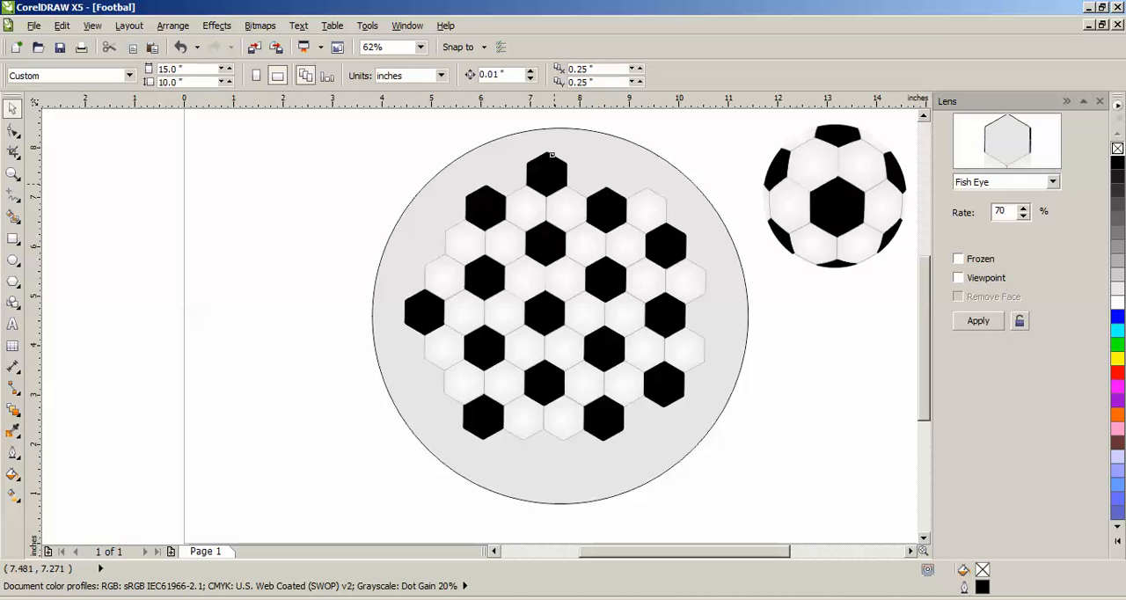
# - Select all the black hexagons in the honeycomb and fill them with red (#FF0000)
pyautogui.click(545, 194)
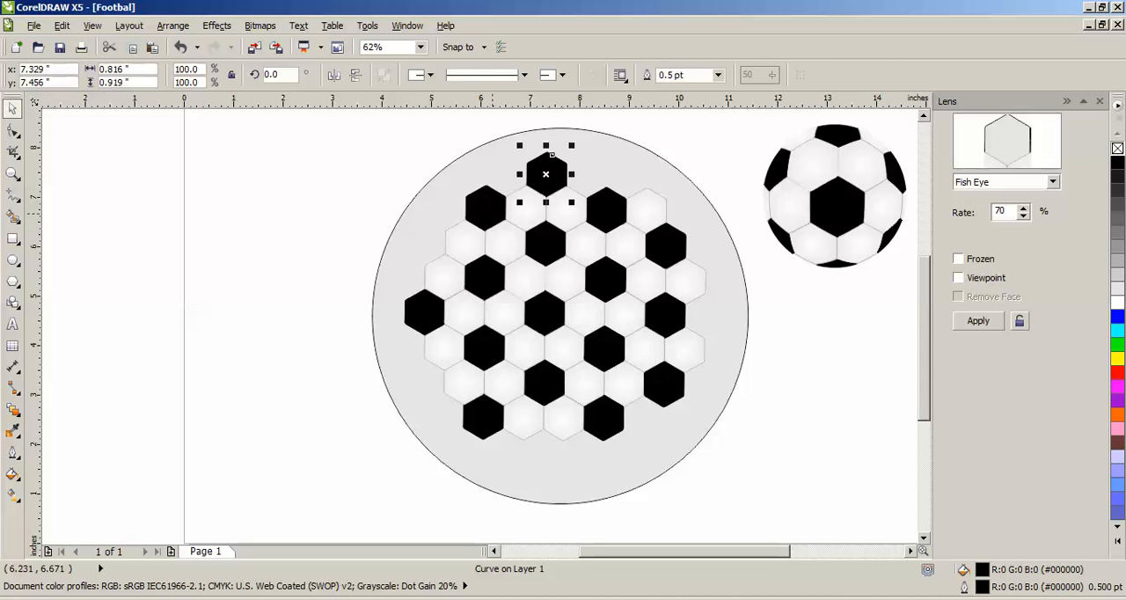
pyautogui.keyDown('shift'); pyautogui.click(486, 207); pyautogui.keyUp('shift')
pyautogui.keyDown('shift'); pyautogui.click(612, 220); pyautogui.keyUp('shift')
pyautogui.keyDown('shift'); pyautogui.click(665, 238); pyautogui.keyUp('shift')
pyautogui.keyDown('shift'); pyautogui.click(547, 246); pyautogui.keyUp('shift')
pyautogui.keyDown('shift'); pyautogui.click(485, 278); pyautogui.keyUp('shift')
pyautogui.keyDown('shift'); pyautogui.click(426, 312); pyautogui.keyUp('shift')
pyautogui.keyDown('shift'); pyautogui.click(546, 311); pyautogui.keyUp('shift')
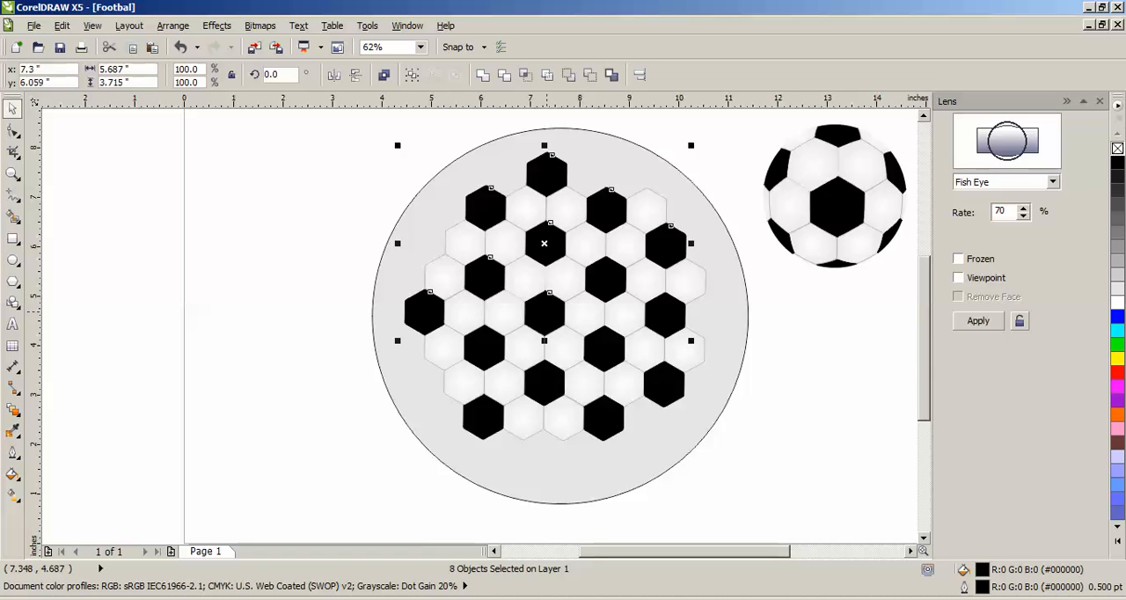
pyautogui.keyDown('shift'); pyautogui.click(605, 279); pyautogui.keyUp('shift')
pyautogui.keyDown('shift'); pyautogui.click(665, 315); pyautogui.keyUp('shift')
pyautogui.keyDown('shift'); pyautogui.click(663, 385); pyautogui.keyUp('shift')
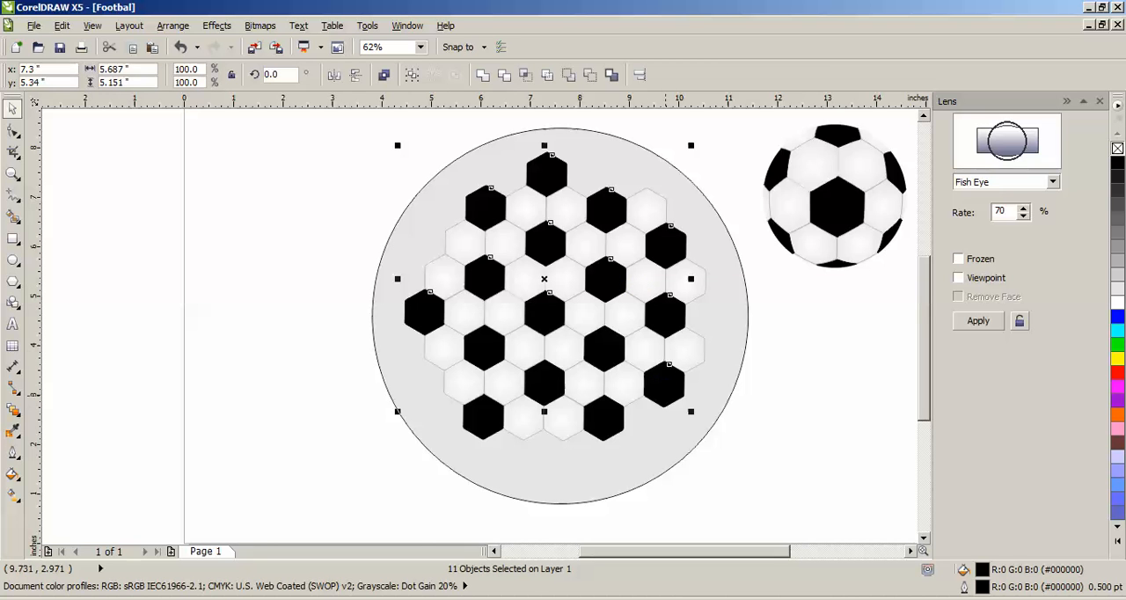
pyautogui.keyDown('shift'); pyautogui.click(605, 401); pyautogui.keyUp('shift')
pyautogui.keyDown('shift'); pyautogui.click(544, 390); pyautogui.keyUp('shift')
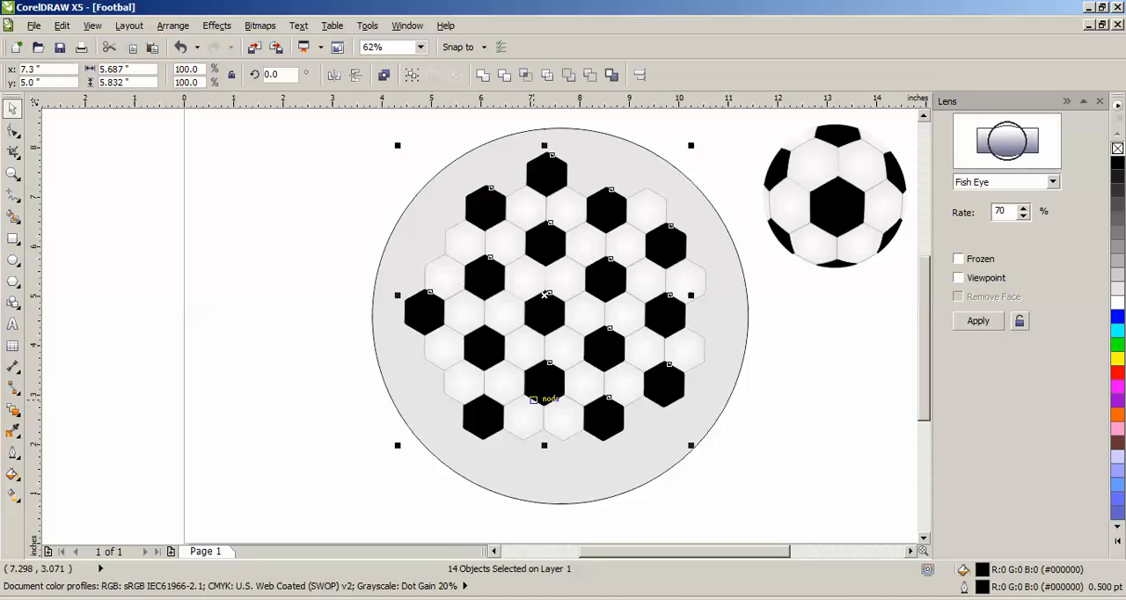
pyautogui.keyDown('shift'); pyautogui.click(483, 415); pyautogui.keyUp('shift')
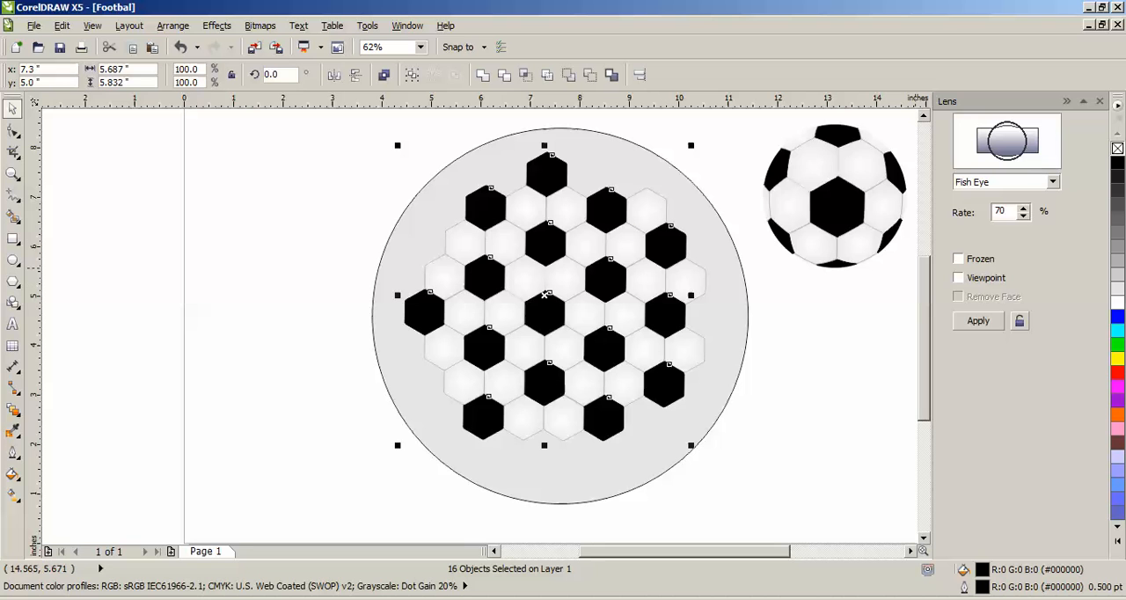
pyautogui.click(1117, 372)
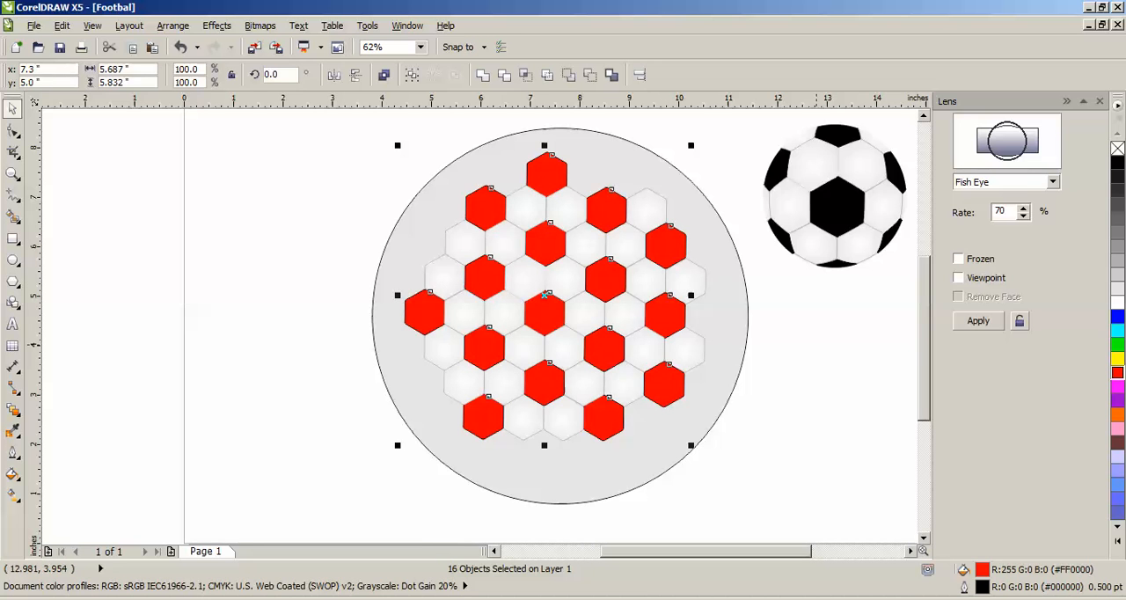
pyautogui.click(816, 344)
pyautogui.scroll(1, 672, 250)
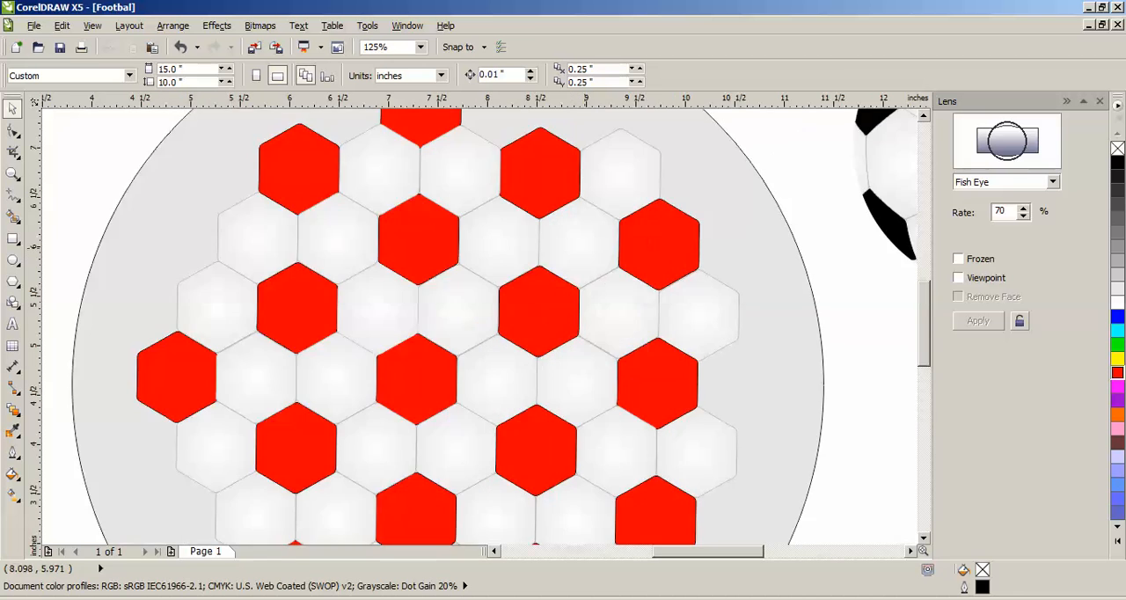
pyautogui.scroll(-1, 589, 250)
# - Draw a circle about 3.15 inches in diameter around the central red hexagon and remove its outline
pyautogui.click(12, 259)
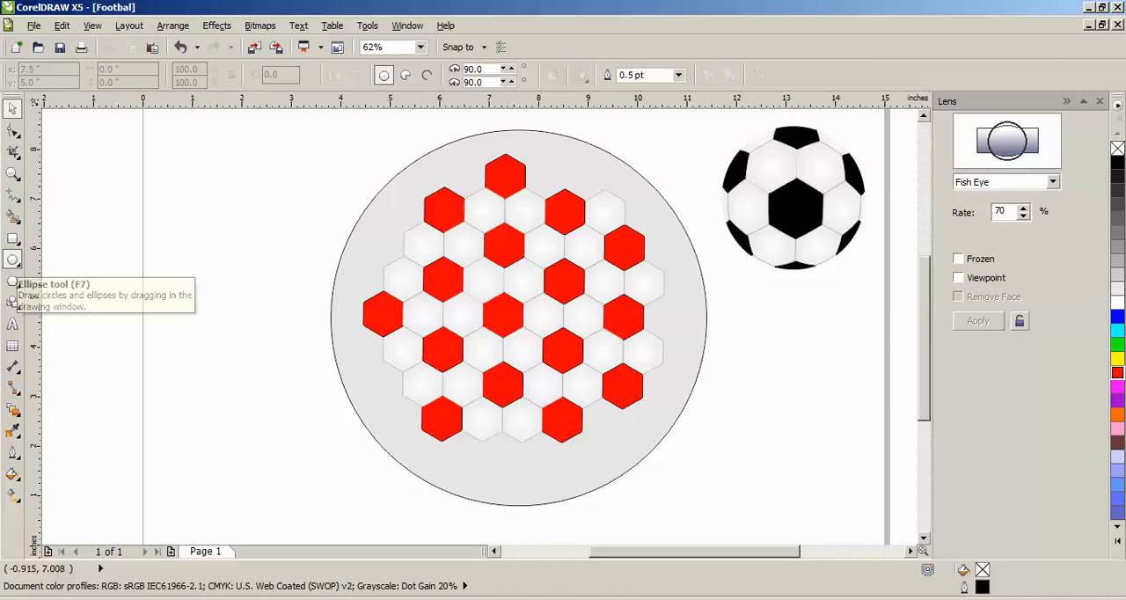
pyautogui.moveTo(443, 279); pyautogui.dragTo(603, 439)
pyautogui.click(12, 107)
pyautogui.moveTo(521, 362); pyautogui.dragTo(502, 310)
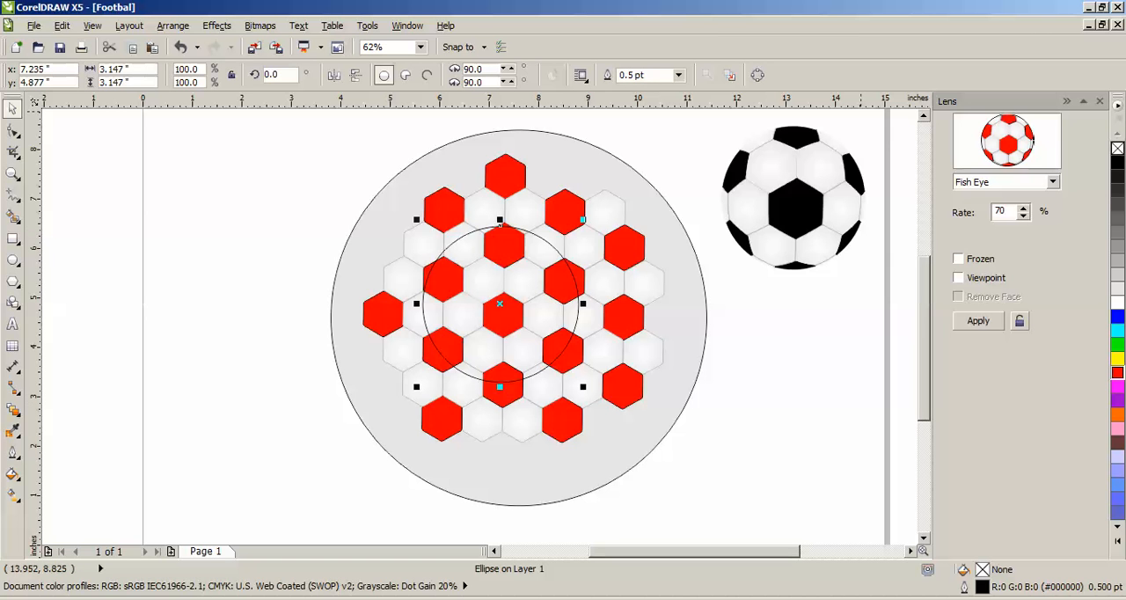
pyautogui.click(679, 76)
pyautogui.click(627, 91)
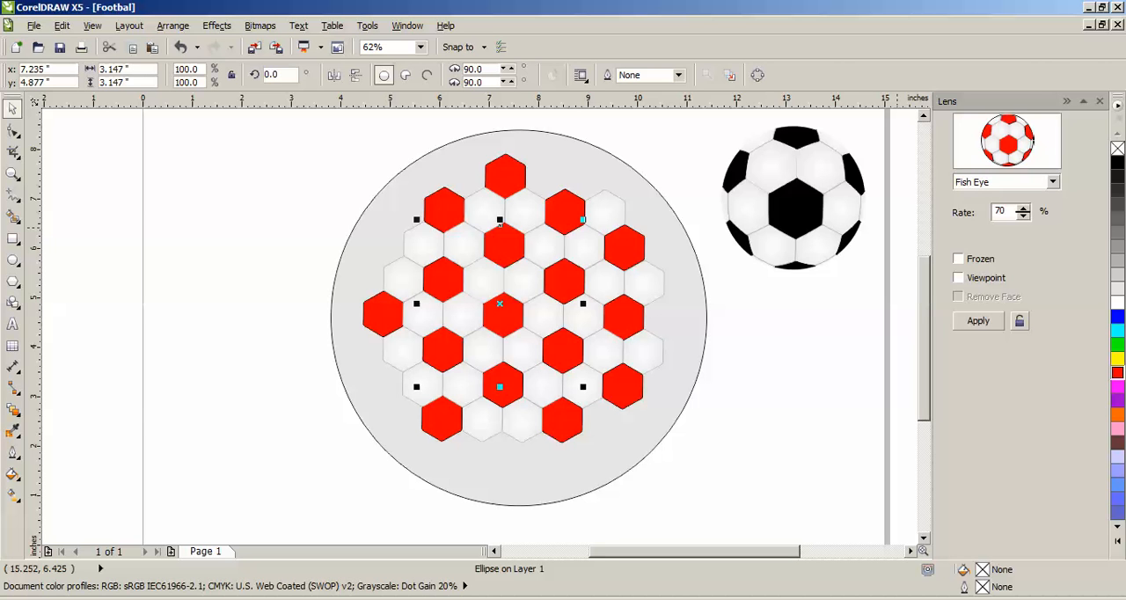
# - Apply the 70% Fish Eye lens to the new circle as frozen and move the red ball below the black one
pyautogui.click(958, 258)
pyautogui.click(978, 321)
pyautogui.moveTo(510, 290); pyautogui.dragTo(827, 344)
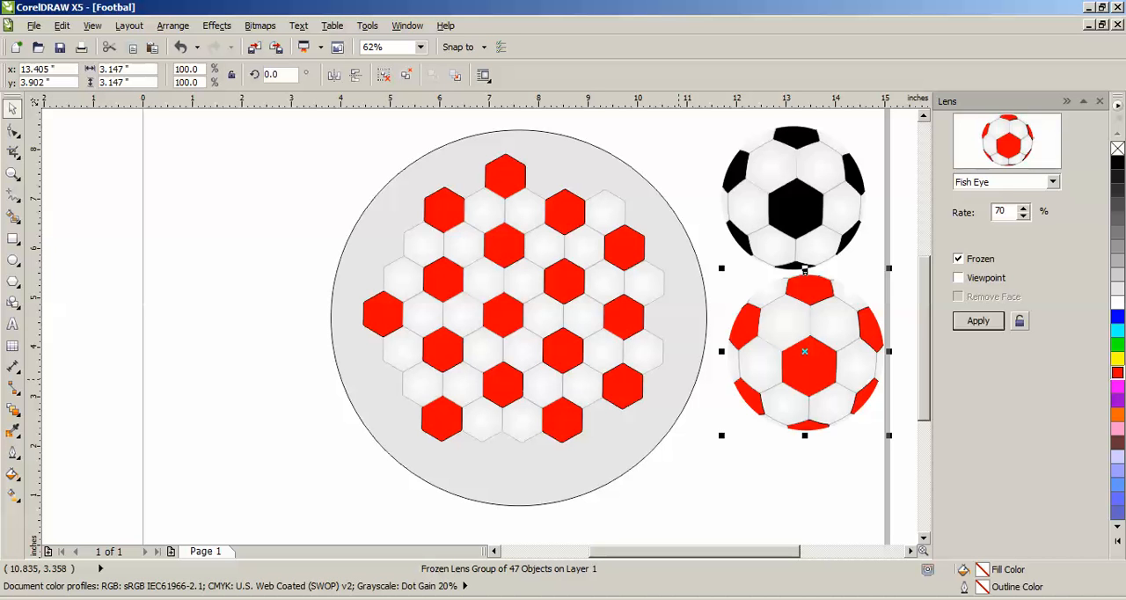
# - Delete the large light grey circle and all the remaining honeycomb hexagons
pyautogui.click(519, 317)
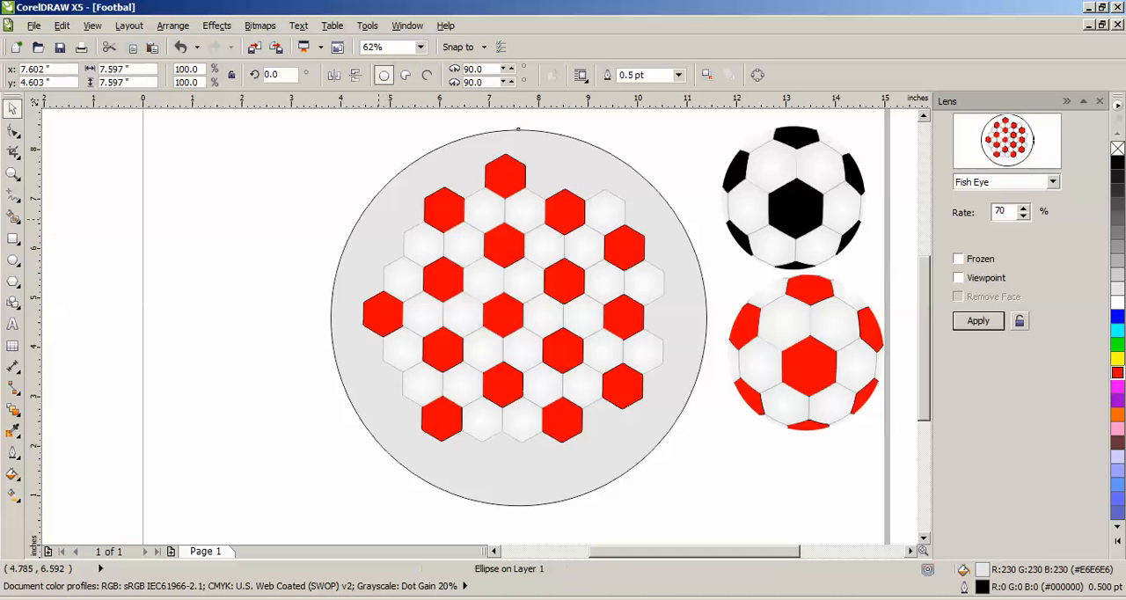
pyautogui.press('Delete')
pyautogui.moveTo(315, 136); pyautogui.dragTo(707, 518)
pyautogui.press('Delete')
pyautogui.press('F3')
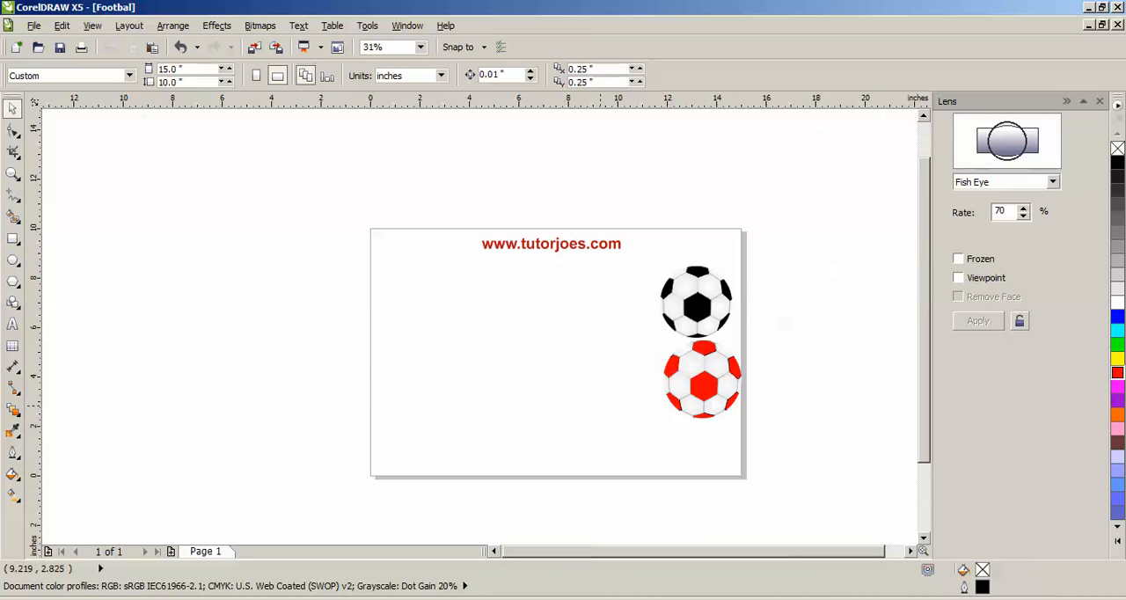
pyautogui.moveTo(703, 316); pyautogui.dragTo(511, 326)
pyautogui.moveTo(707, 385); pyautogui.dragTo(583, 310)
pyautogui.click(658, 330)
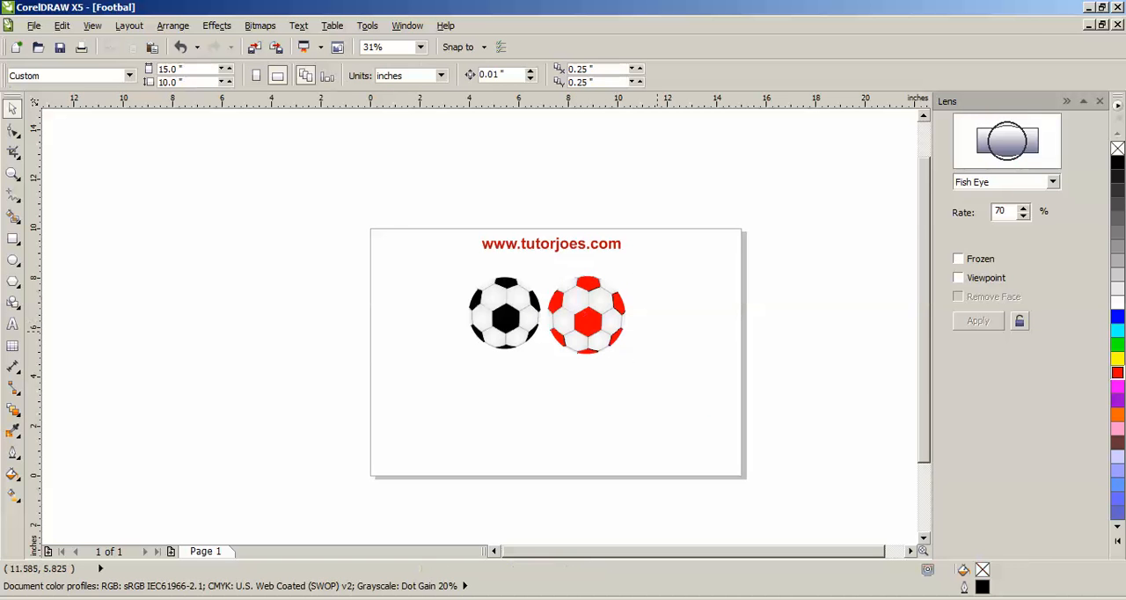
# - Examine the two finished balls up close and switch to the Tutor Joes page in Firefox
pyautogui.scroll(1, 618, 340)
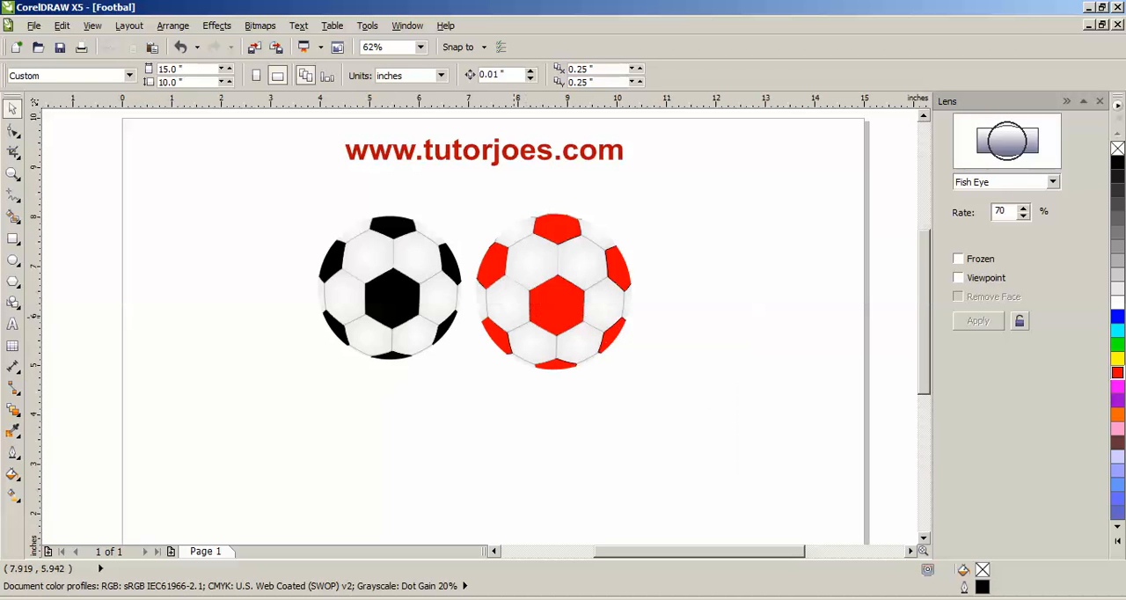
pyautogui.click(528, 313)
pyautogui.click(659, 315)
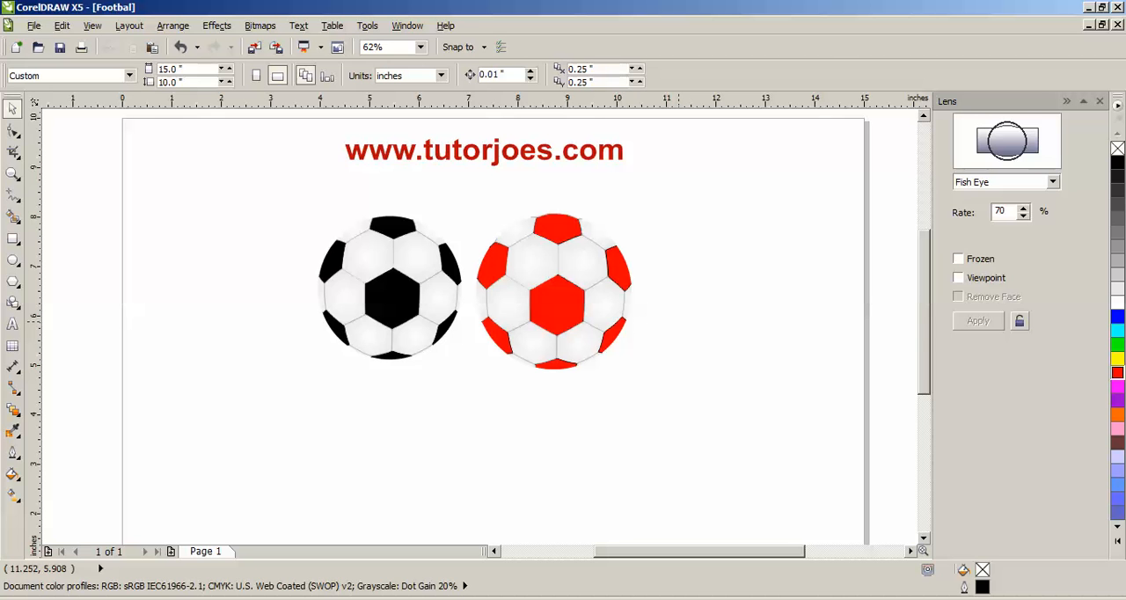
pyautogui.click(201, 598)
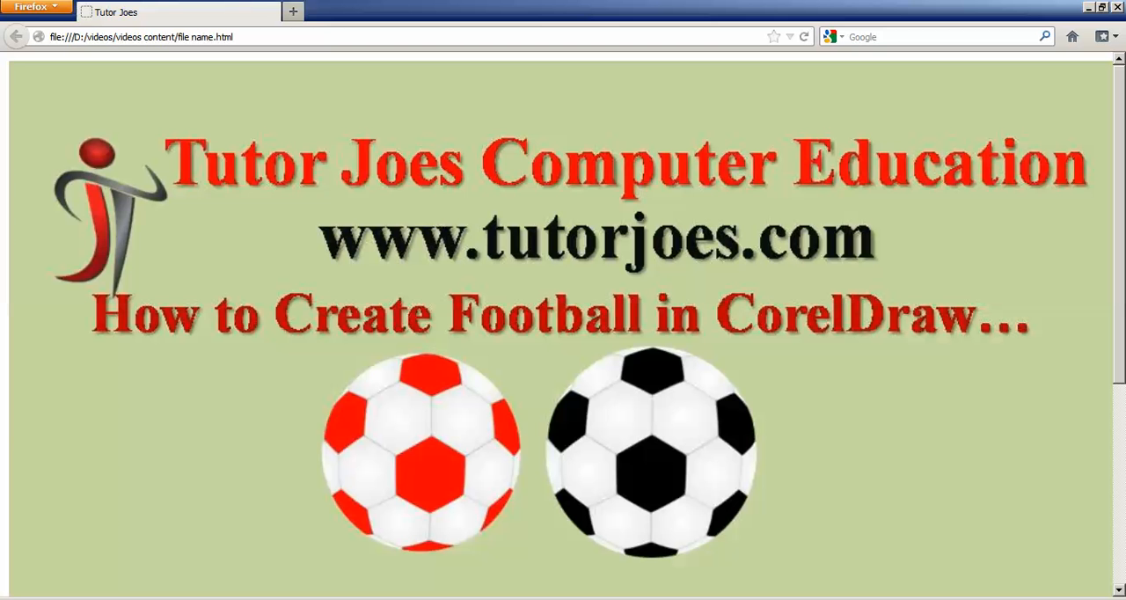